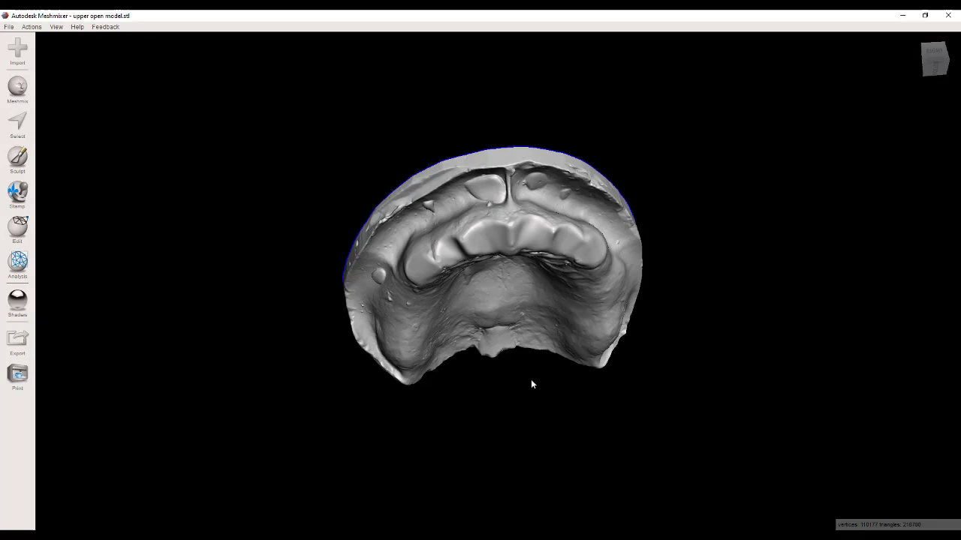
Brush-select the palate and both posterior ridges of the upper model with the size 55 Unwrap Brush, leaving out the front teeth area.
right_drag(415, 146, 403, 133)
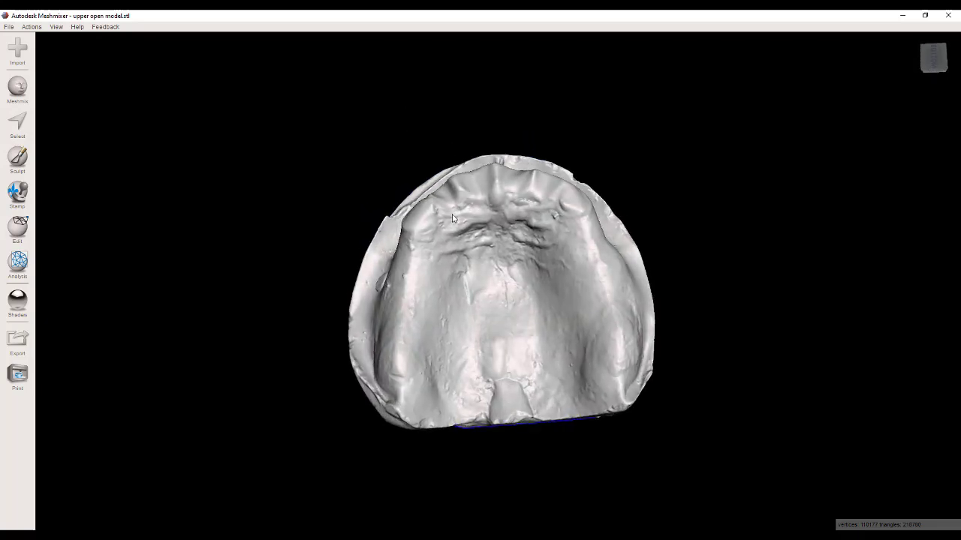
right_drag(452, 219, 523, 193)
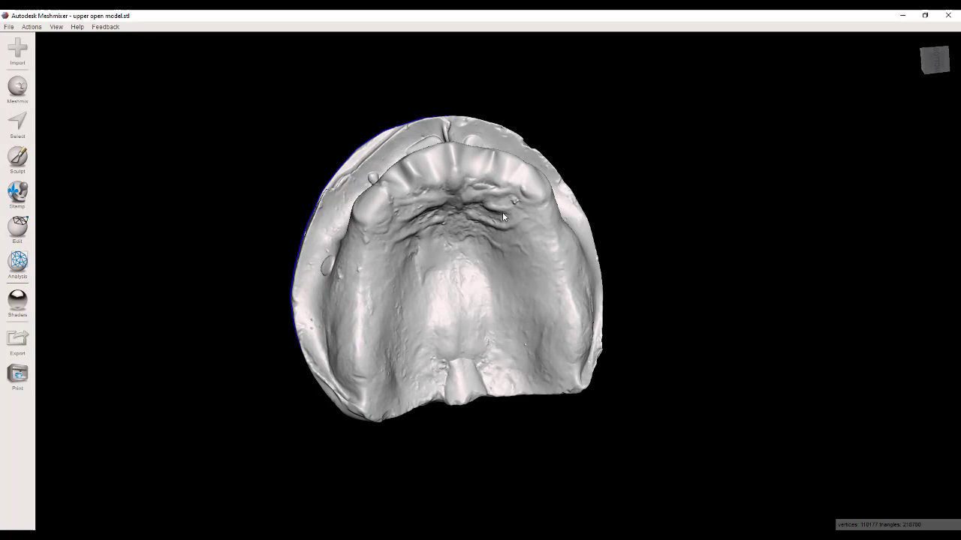
right_drag(502, 213, 523, 319)
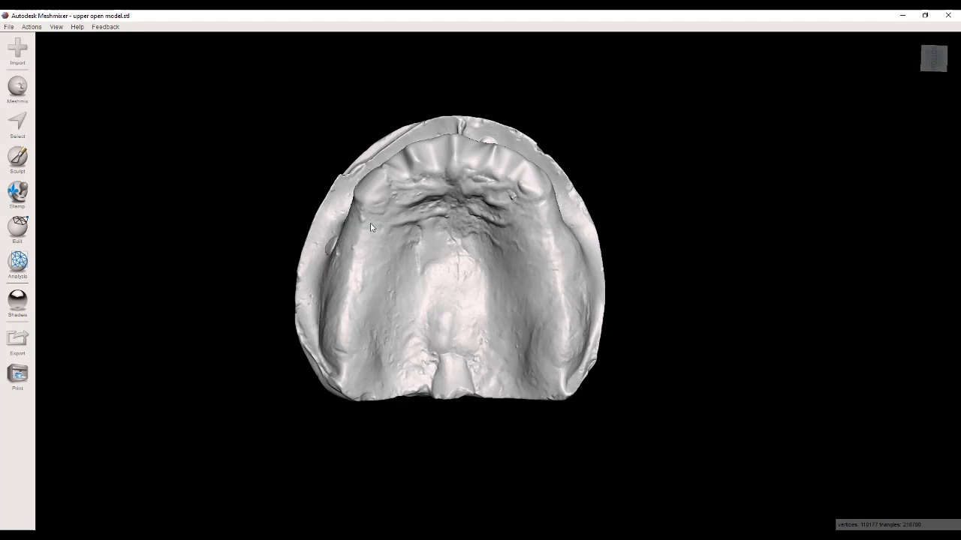
click(17, 126)
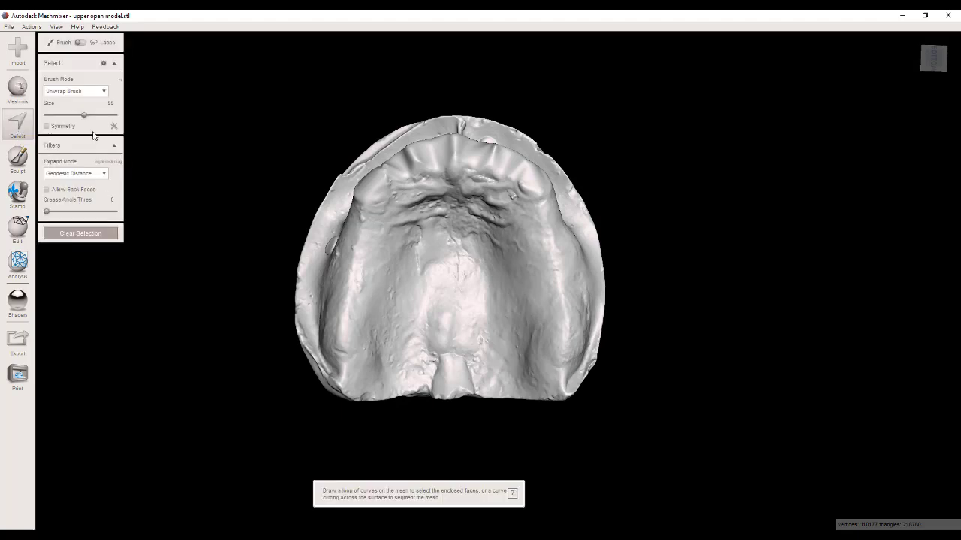
right_drag(451, 241, 471, 208)
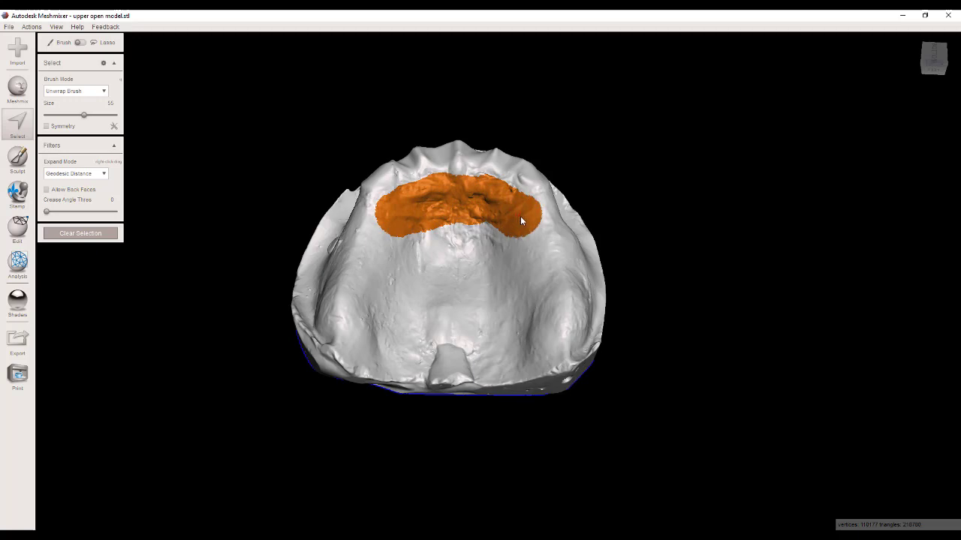
mouse_move(523, 346)
mouse_down()
mouse_move(359, 333)
mouse_move(525, 216)
mouse_move(455, 271)
mouse_up()
mouse_move(455, 271)
right_down()
mouse_move(516, 395)
mouse_move(582, 263)
right_up()
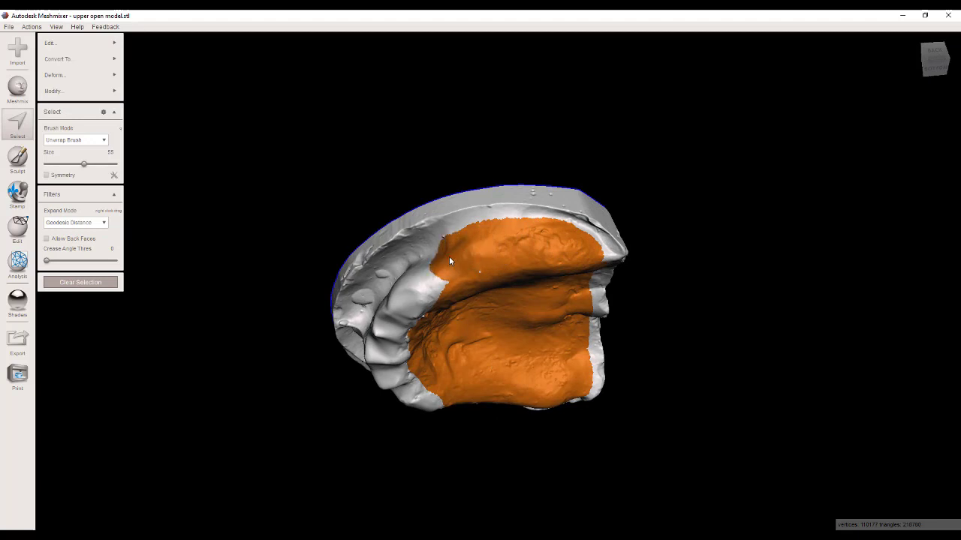
right_drag(469, 264, 468, 240)
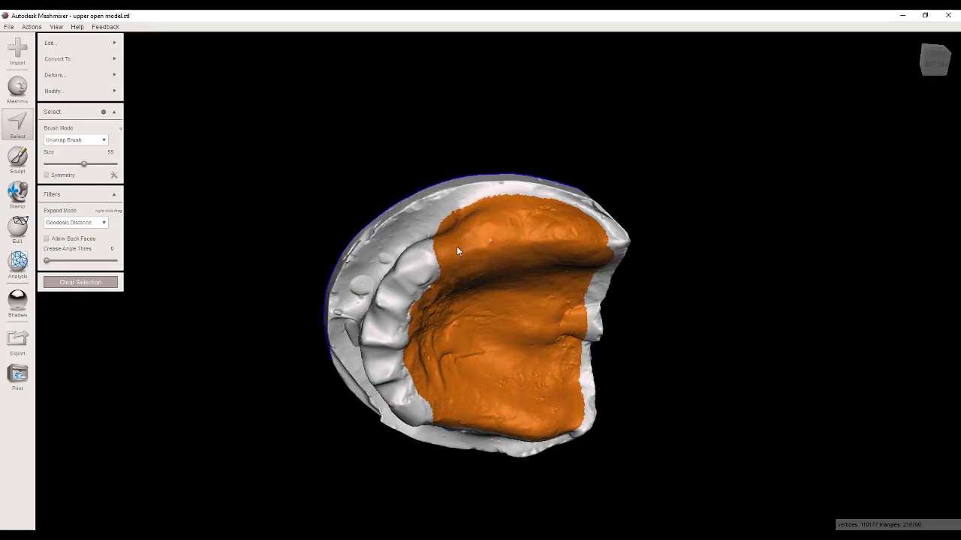
mouse_move(477, 248)
right_down()
mouse_move(542, 326)
mouse_move(512, 298)
mouse_move(516, 346)
mouse_move(510, 255)
mouse_move(541, 244)
right_up()
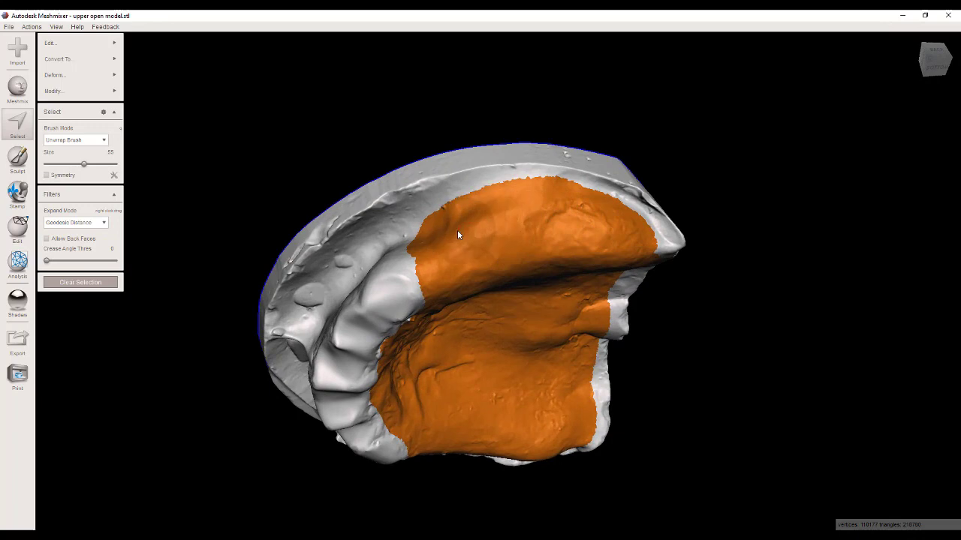
right_drag(442, 248, 538, 333)
mouse_move(559, 394)
mouse_down()
mouse_move(512, 421)
mouse_move(463, 425)
mouse_move(433, 413)
mouse_move(371, 354)
mouse_up()
mouse_move(370, 353)
right_down()
mouse_move(537, 349)
mouse_move(412, 424)
mouse_move(353, 385)
mouse_move(361, 420)
mouse_move(247, 300)
right_up()
Set the selection brush size to 30 and check the selection's edges along the front teeth and outer borders.
click(67, 165)
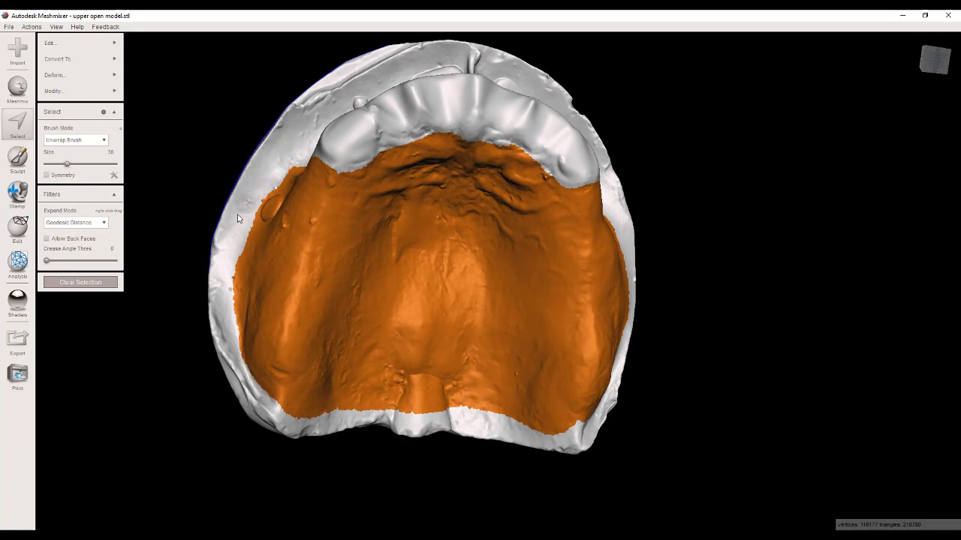
right_drag(456, 236, 562, 219)
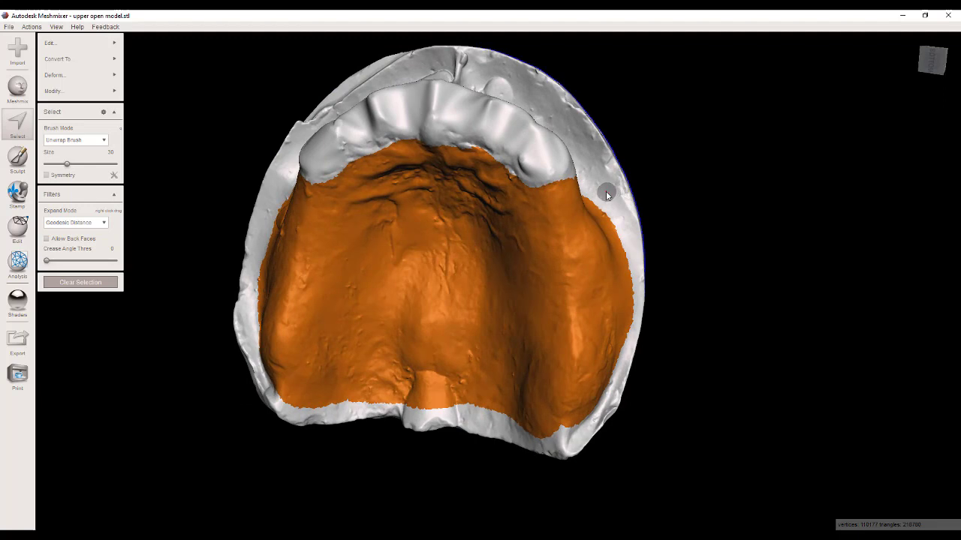
right_drag(605, 188, 522, 193)
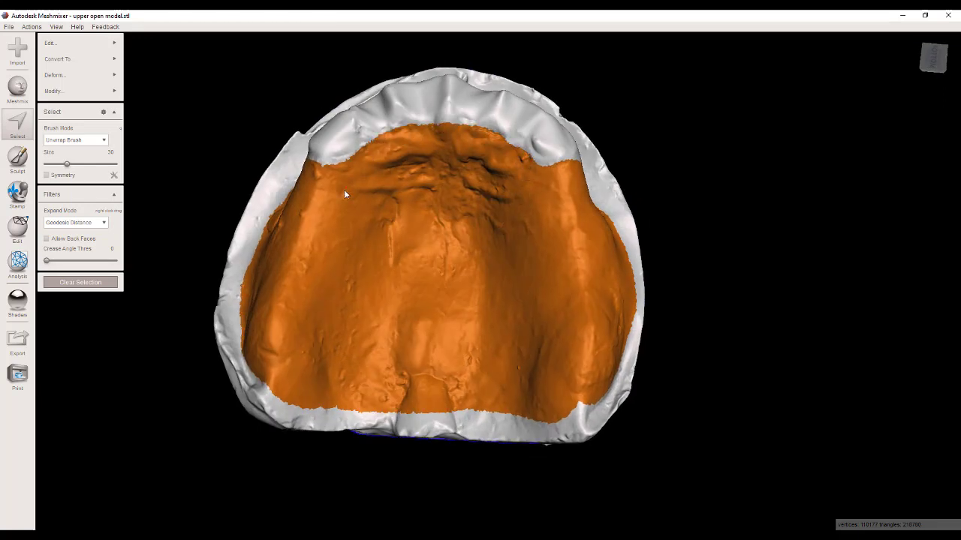
right_drag(344, 194, 200, 200)
Smooth the selection's boundary with smoothness 50, 30 iterations and 2 border rings.
mouse_move(66, 92)
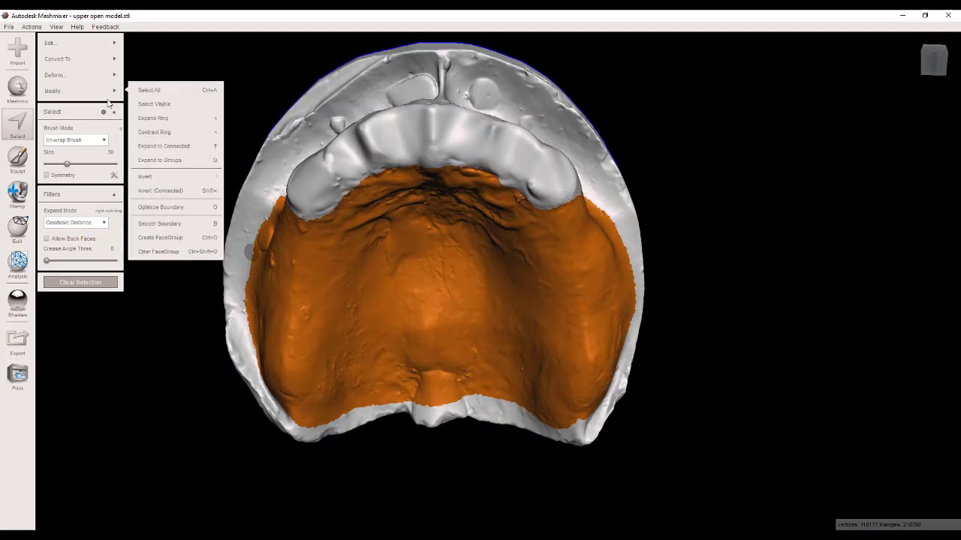
click(177, 225)
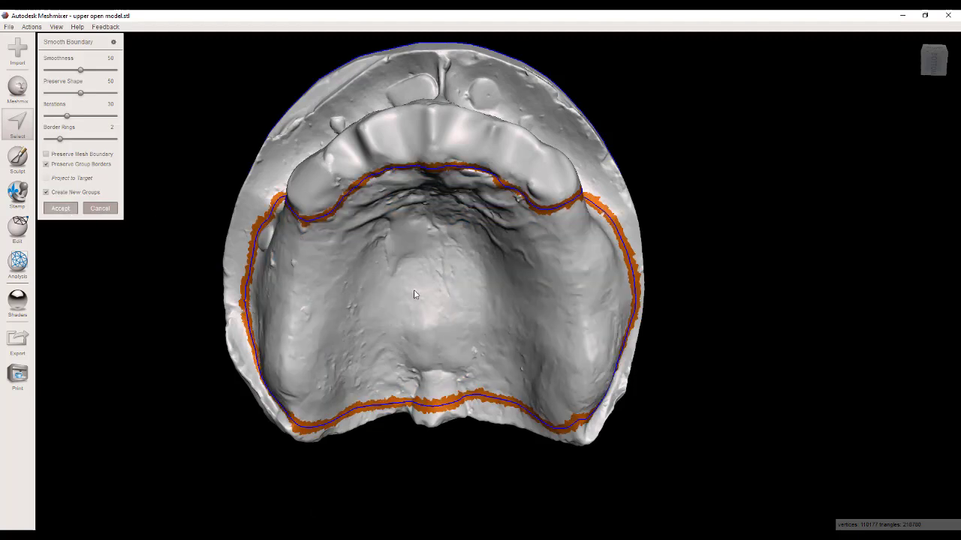
key(Return)
Offset the selected palate surface by 0.3 mm as an unconnected copy.
mouse_move(408, 235)
right_down()
mouse_move(402, 223)
mouse_move(408, 237)
mouse_move(382, 231)
mouse_move(399, 260)
mouse_move(380, 272)
mouse_move(436, 253)
mouse_move(417, 276)
right_up()
click(50, 42)
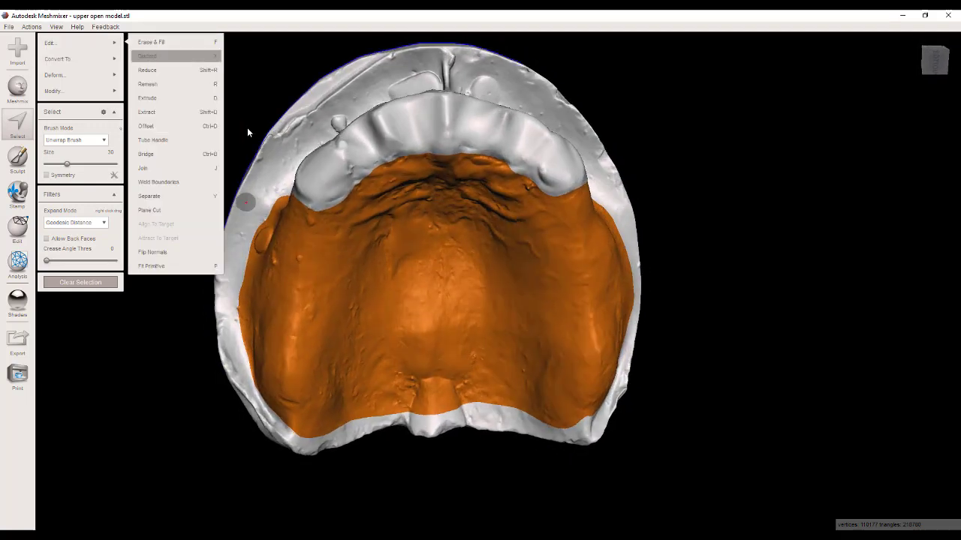
click(172, 127)
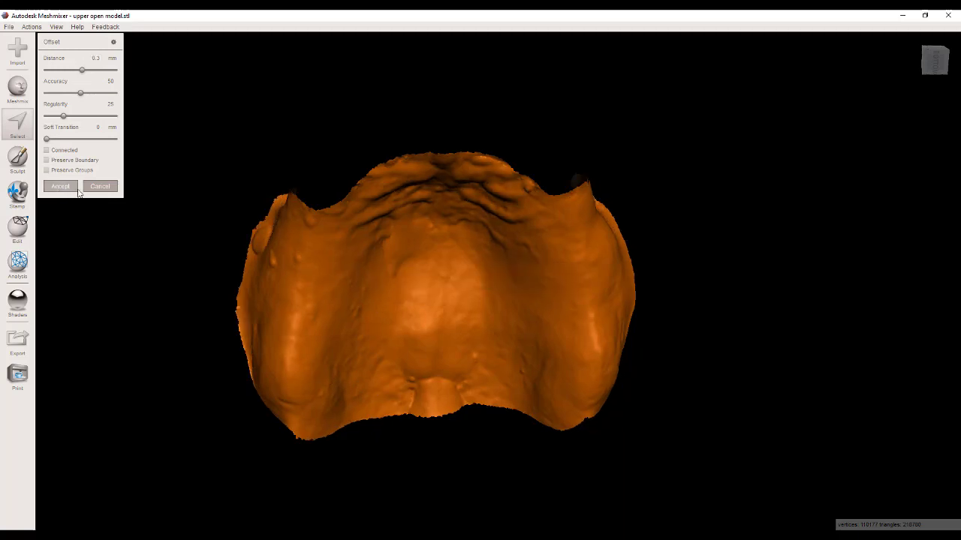
key(Return)
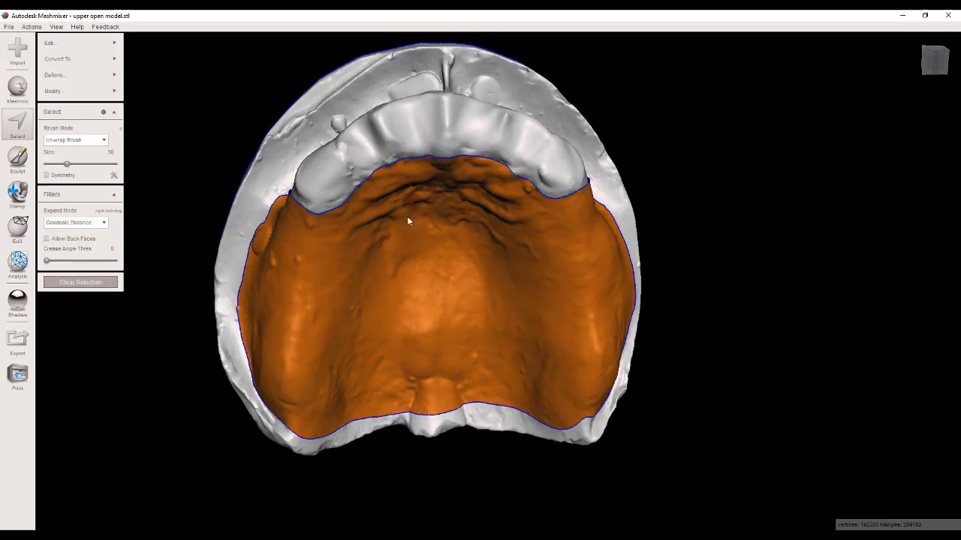
Examine the gap between the offset surface and the original model along the edge near the front teeth.
right_drag(406, 216, 528, 314)
scroll(328, 260, up, 5)
scroll(414, 255, up, 6)
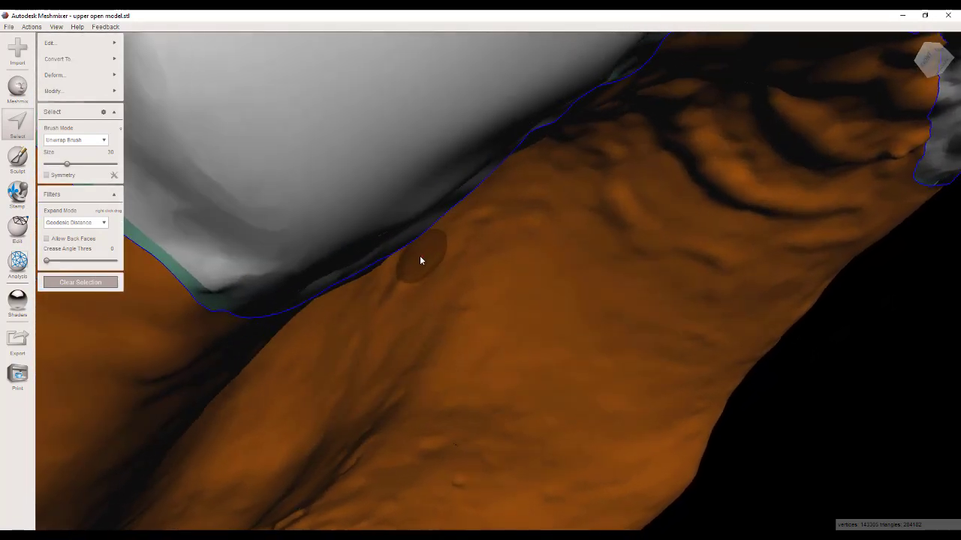
scroll(420, 256, down, 2)
right_drag(421, 255, 663, 407)
scroll(638, 360, up, 3)
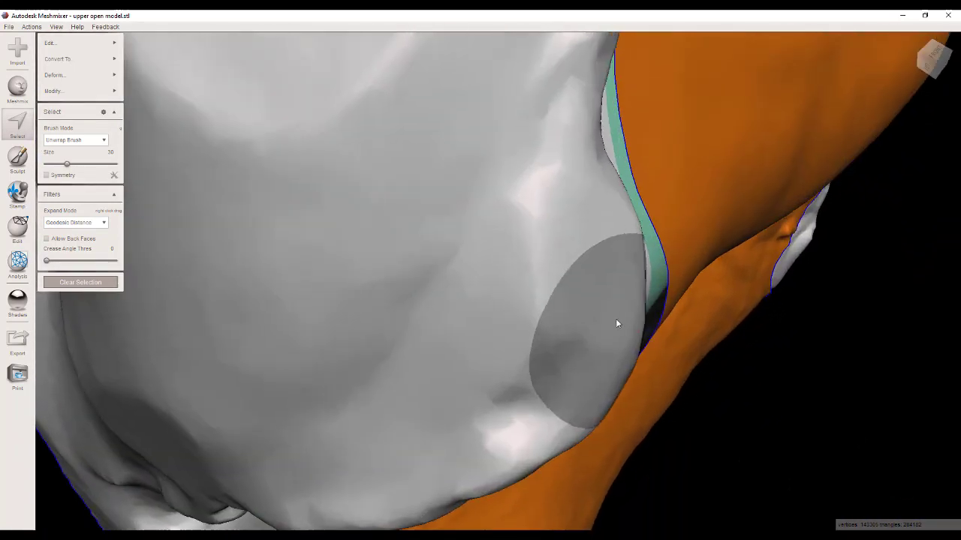
right_drag(617, 323, 643, 217)
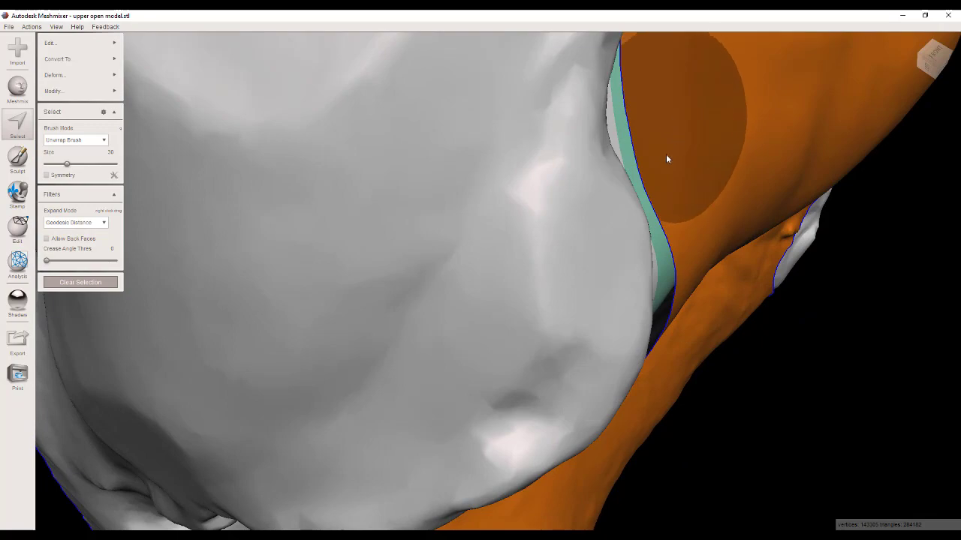
mouse_move(667, 157)
right_down()
mouse_move(682, 193)
mouse_move(783, 190)
mouse_move(823, 89)
mouse_move(724, 69)
mouse_move(679, 14)
mouse_move(718, 90)
mouse_move(696, 142)
right_up()
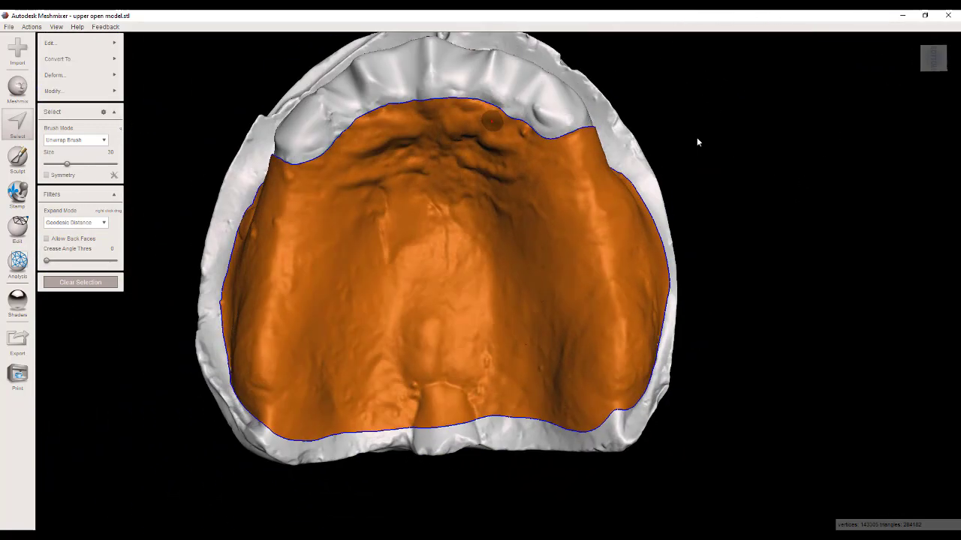
Separate the offset surface into its own object and hide the original upper model.
mouse_move(94, 45)
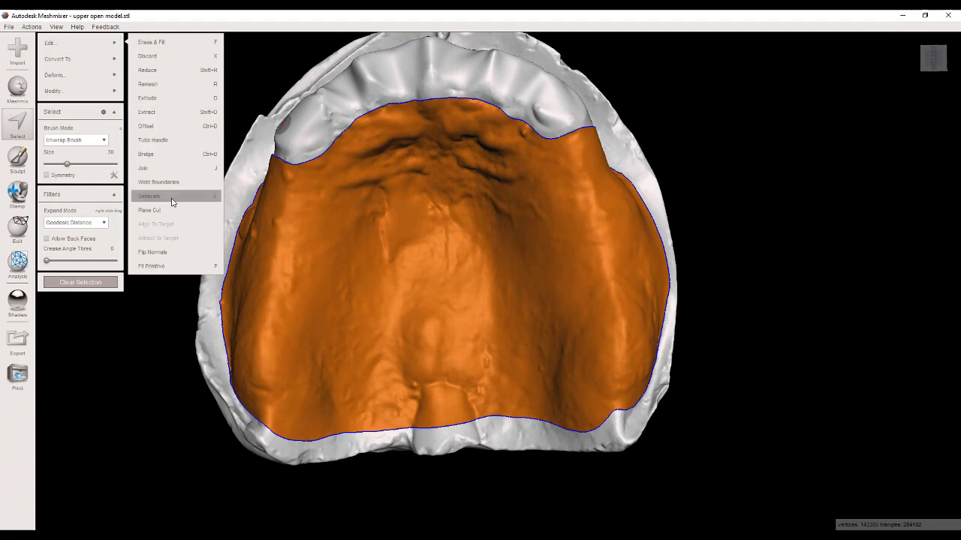
click(202, 204)
click(355, 229)
right_drag(476, 217, 406, 276)
drag(331, 219, 918, 60)
right_drag(359, 336, 314, 187)
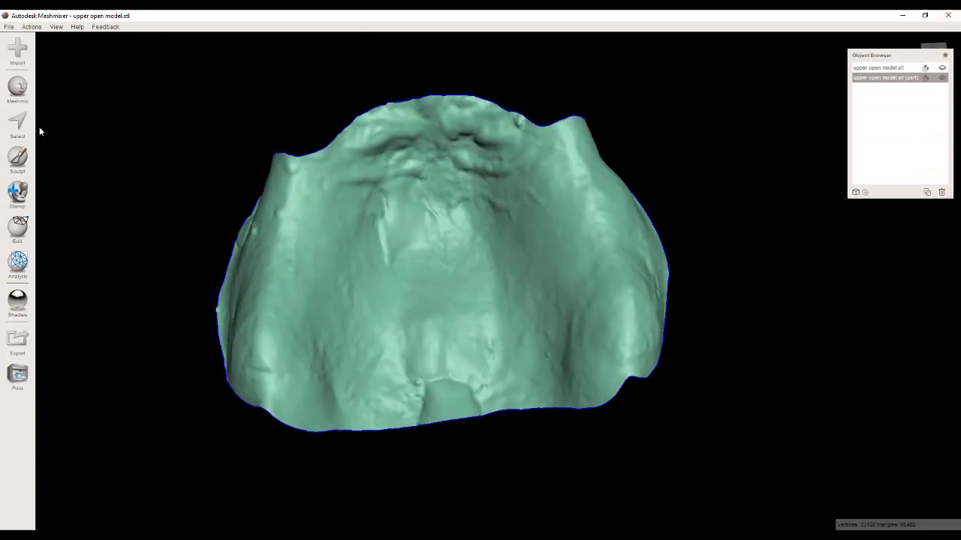
Try to extrude the entire separated surface by 2 mm in the Normal direction with the Offset end type.
click(16, 123)
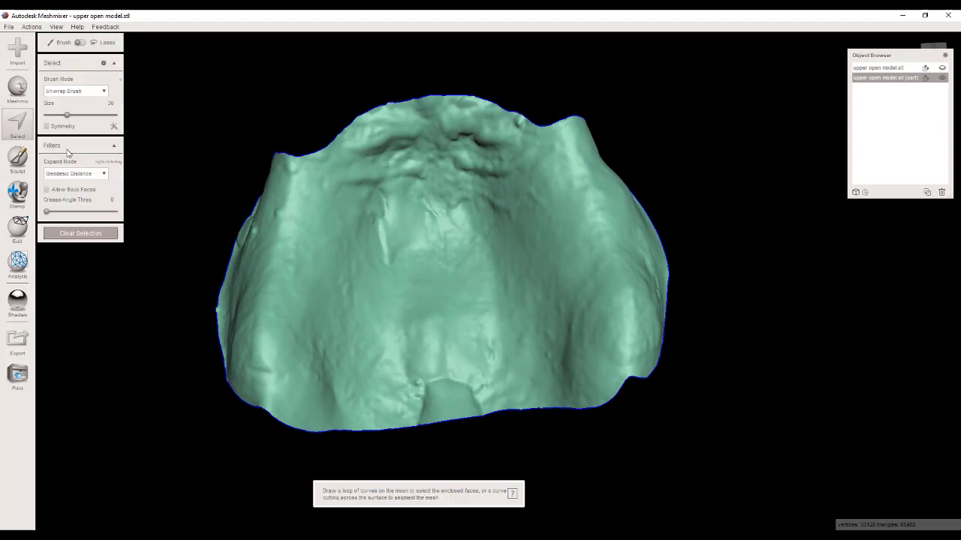
click(379, 273)
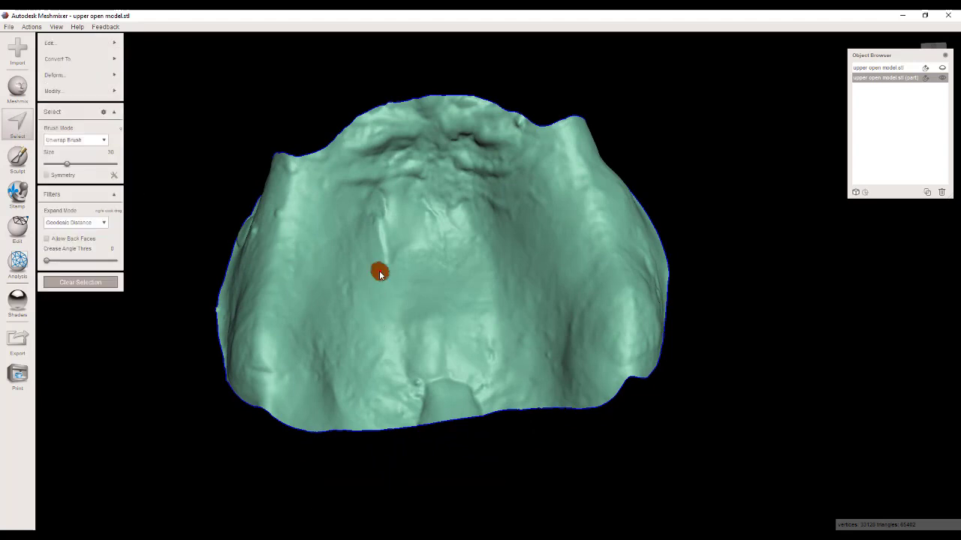
key(ctrl+a)
mouse_move(102, 44)
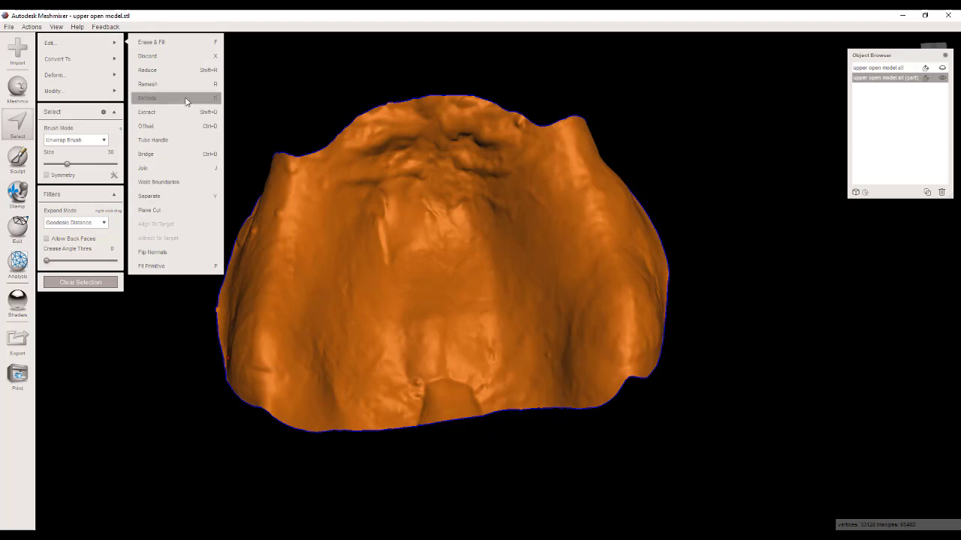
click(147, 98)
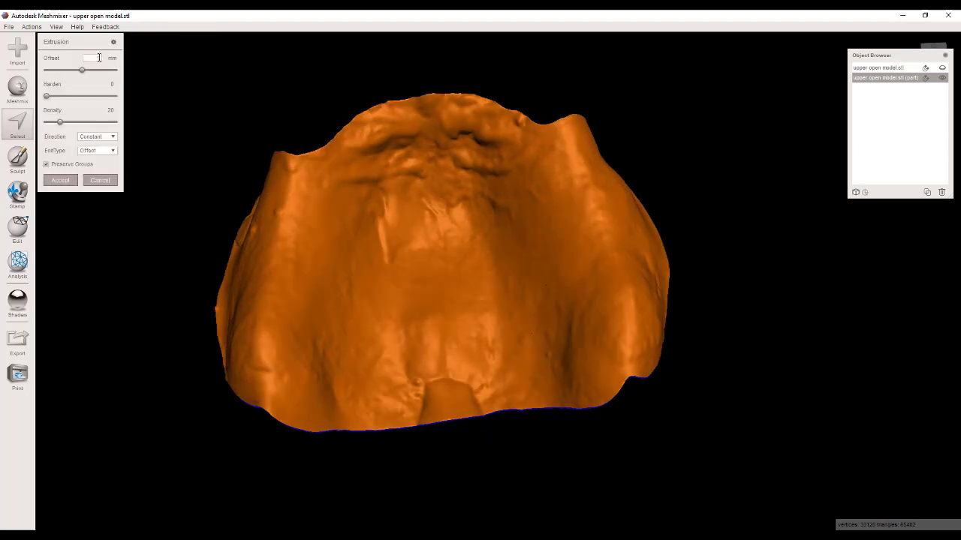
text(2)
key(Return)
right_drag(372, 414, 460, 237)
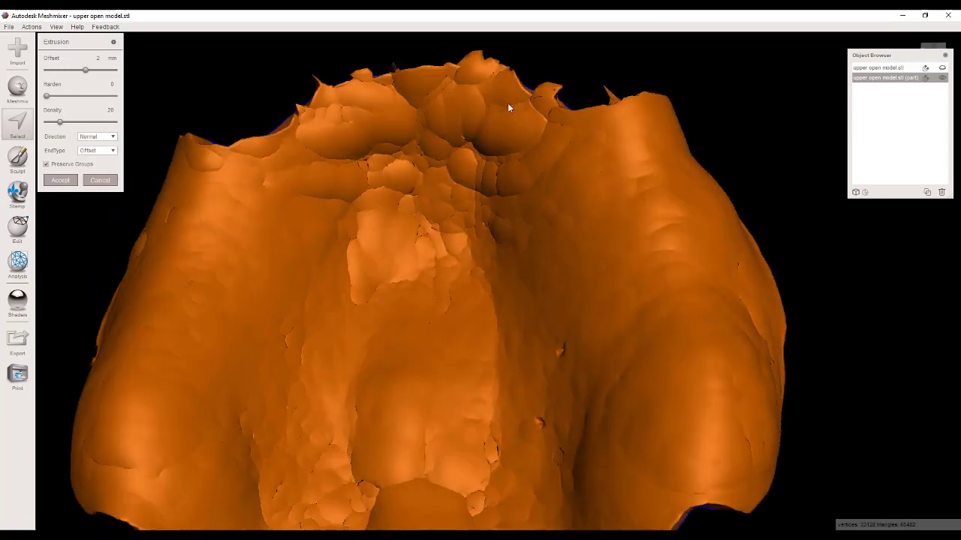
right_drag(388, 271, 347, 335)
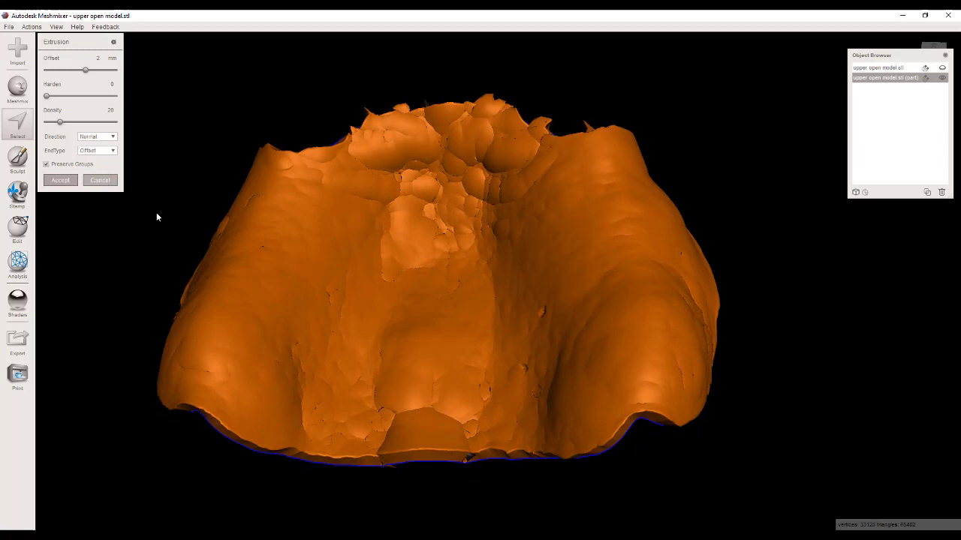
right_drag(156, 217, 485, 302)
right_drag(457, 391, 121, 314)
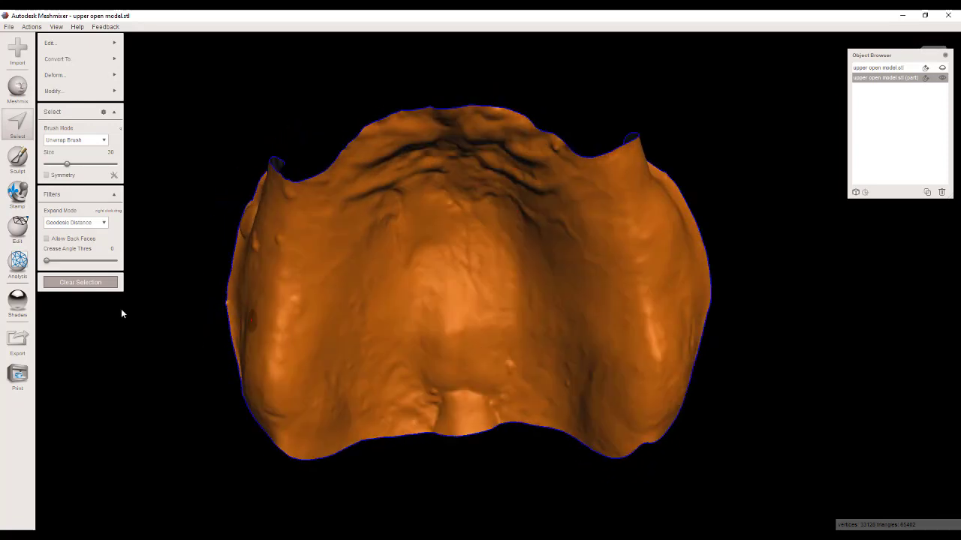
click(102, 282)
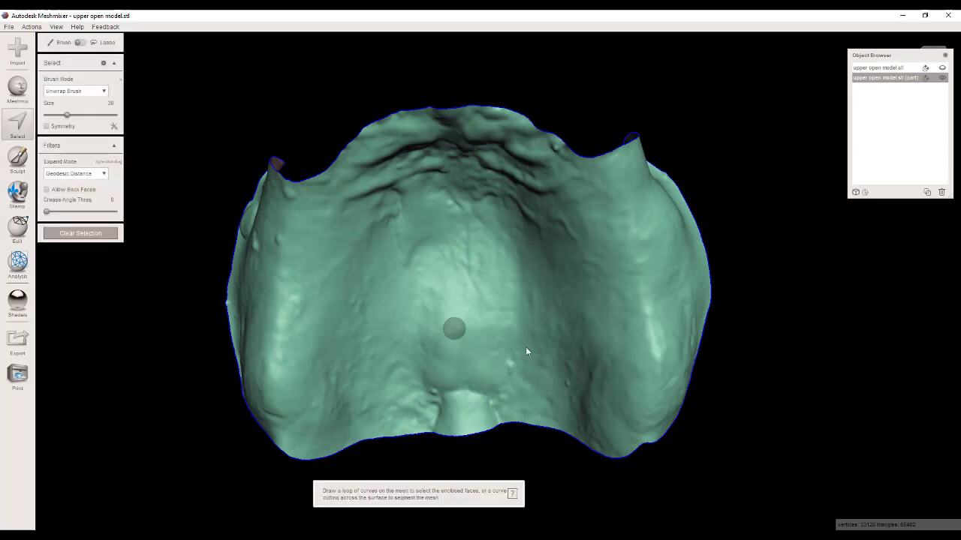
Select the entire separated surface and offset it by 1.5 mm.
click(453, 268)
key(ctrl+a)
right_drag(527, 482, 77, 62)
mouse_move(94, 41)
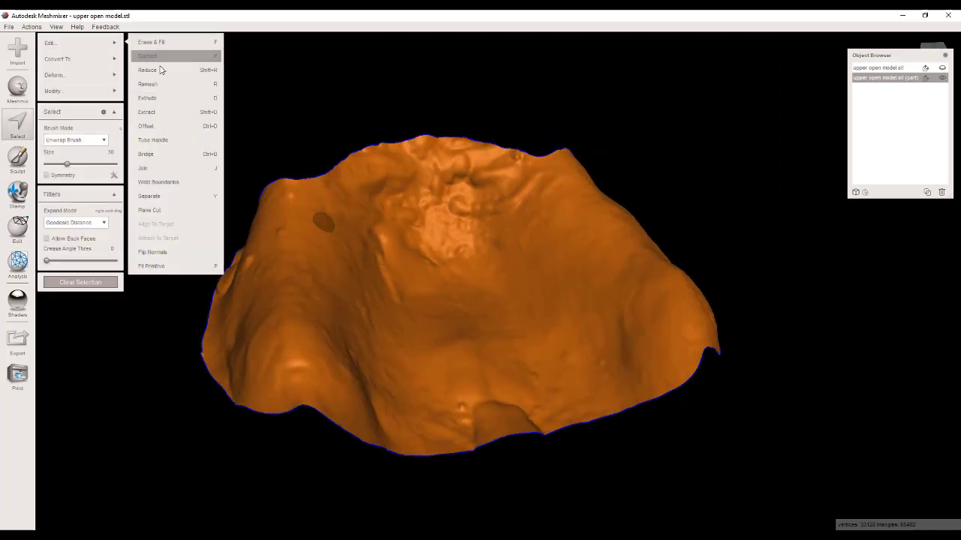
click(174, 126)
right_drag(425, 388, 528, 377)
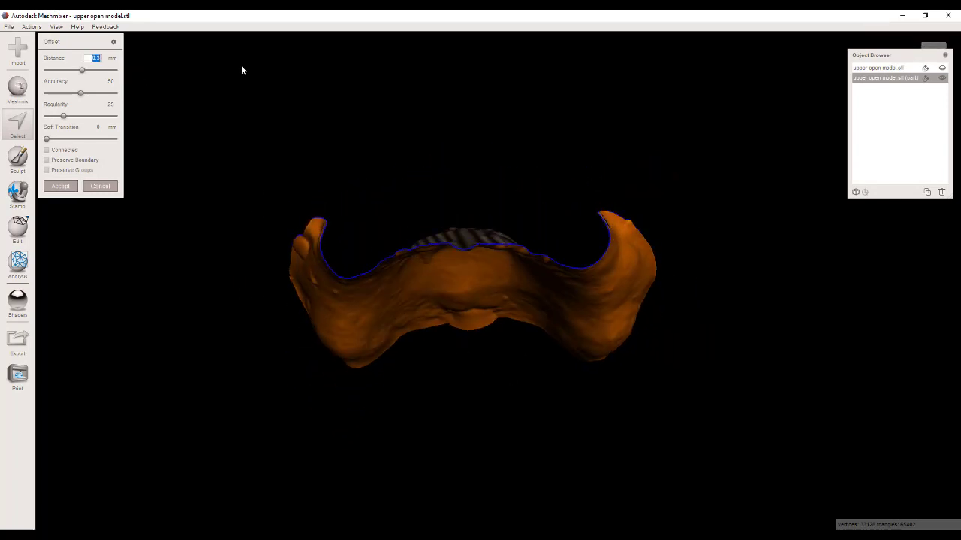
text(1.5)
key(Return)
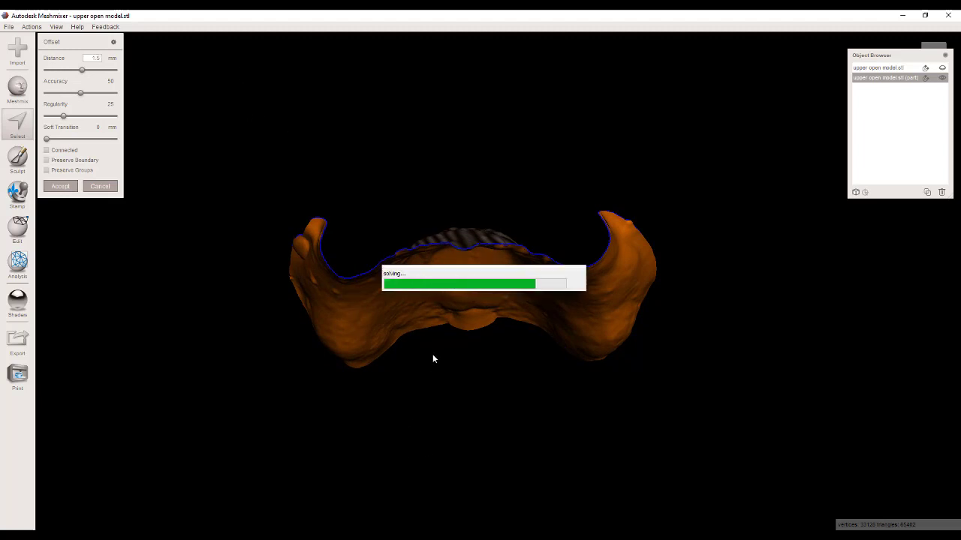
click(60, 186)
right_drag(443, 301, 464, 329)
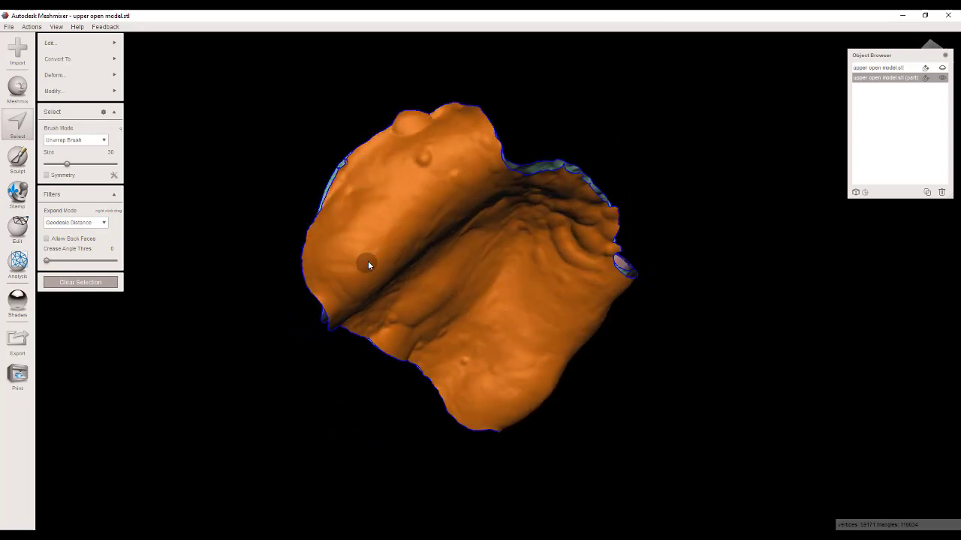
right_drag(367, 264, 338, 289)
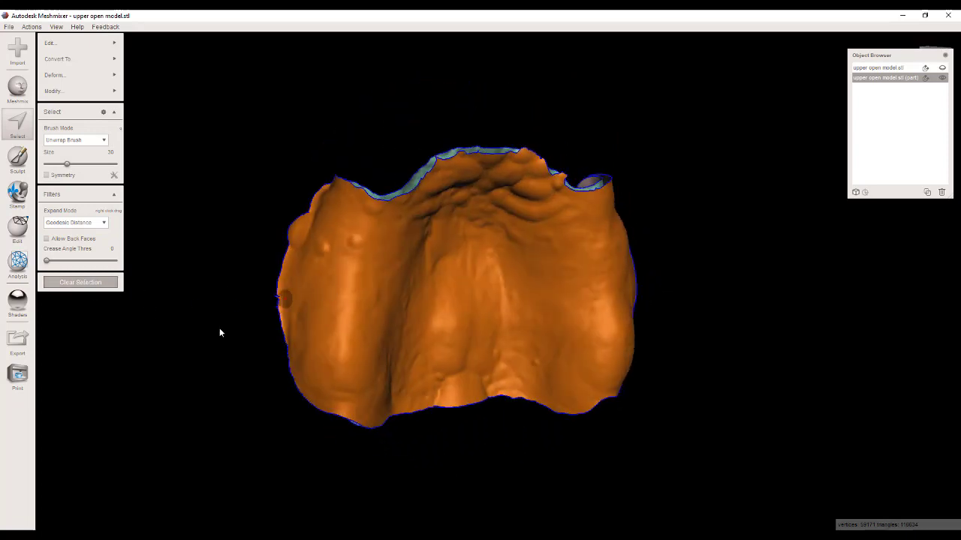
Select the boundary loop around the outer offset surface and expand the selection inward by several rings.
key(Escape)
click(15, 126)
scroll(299, 318, up, 6)
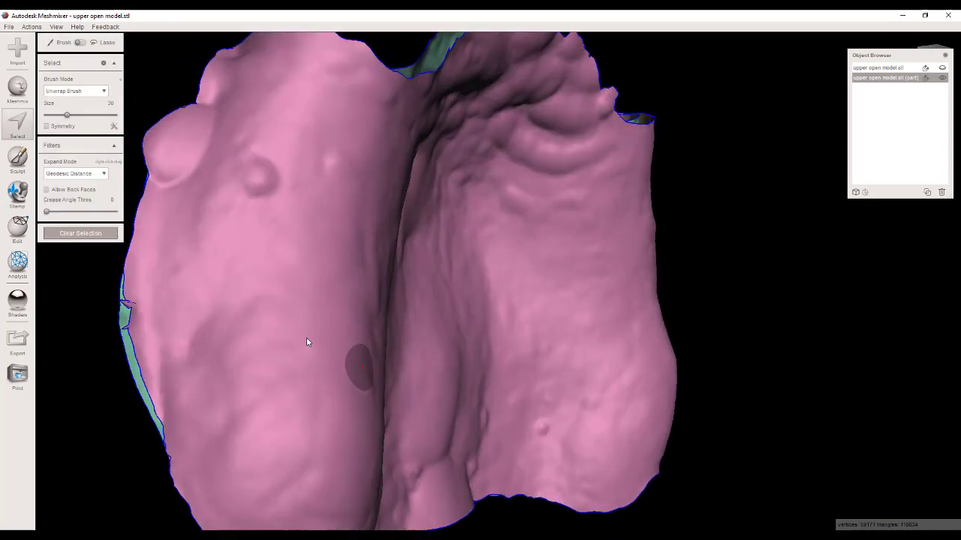
middle_drag(306, 342, 344, 347)
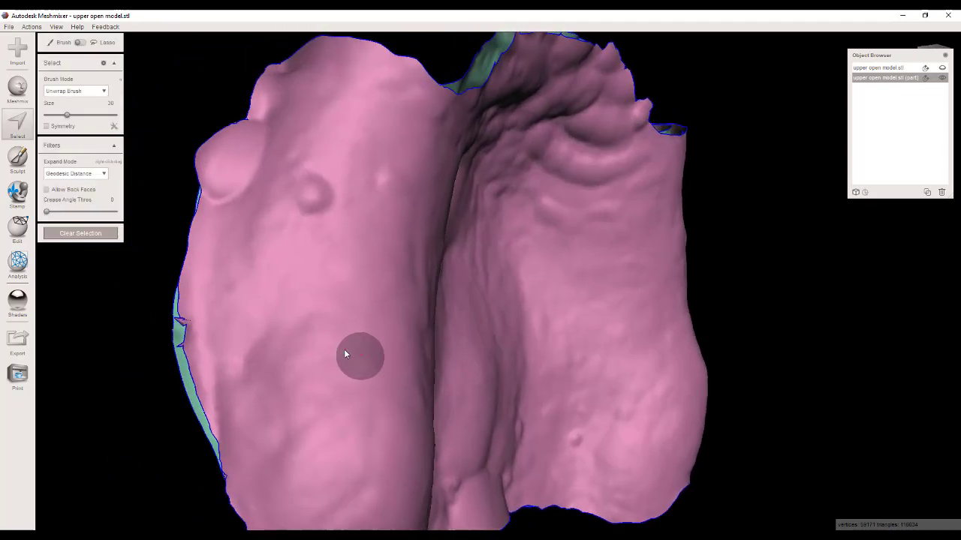
click(184, 282)
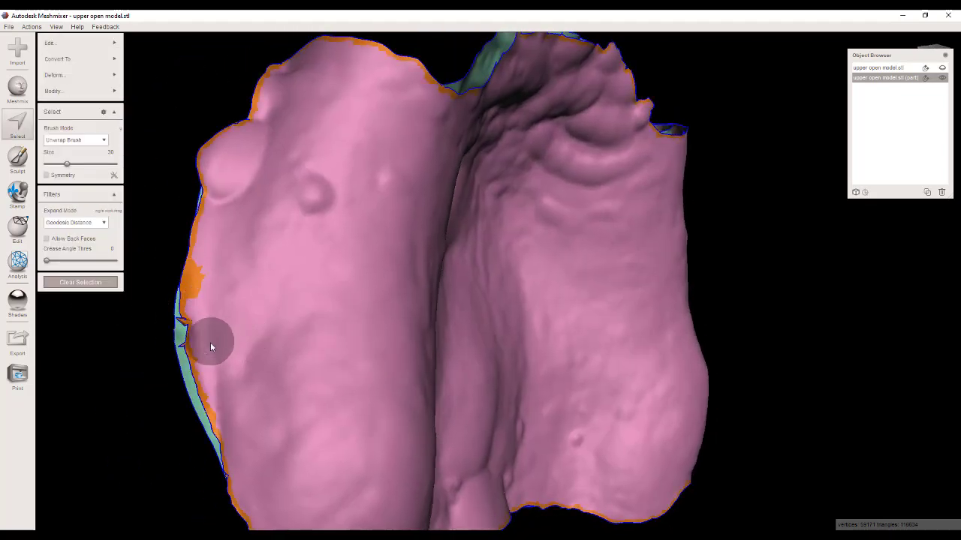
right_drag(229, 256, 327, 239)
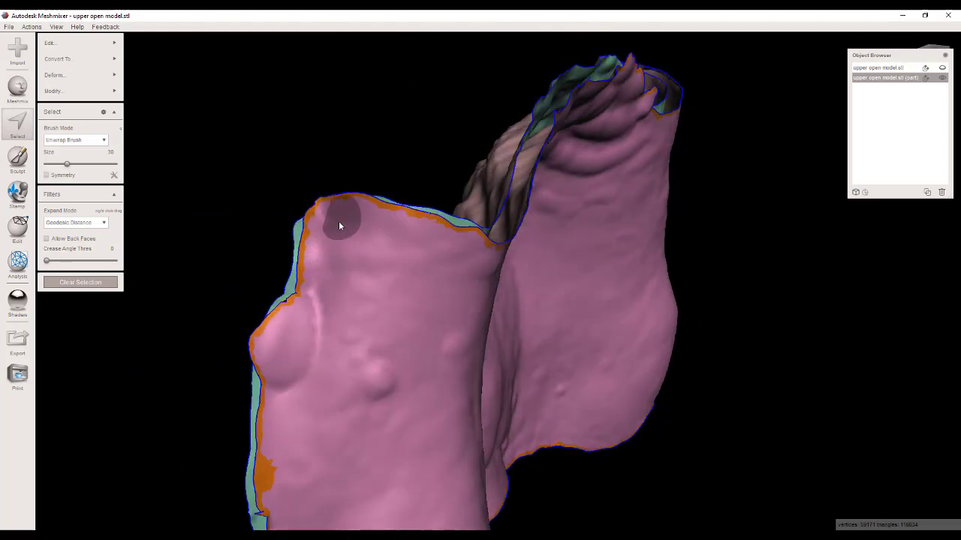
mouse_move(114, 98)
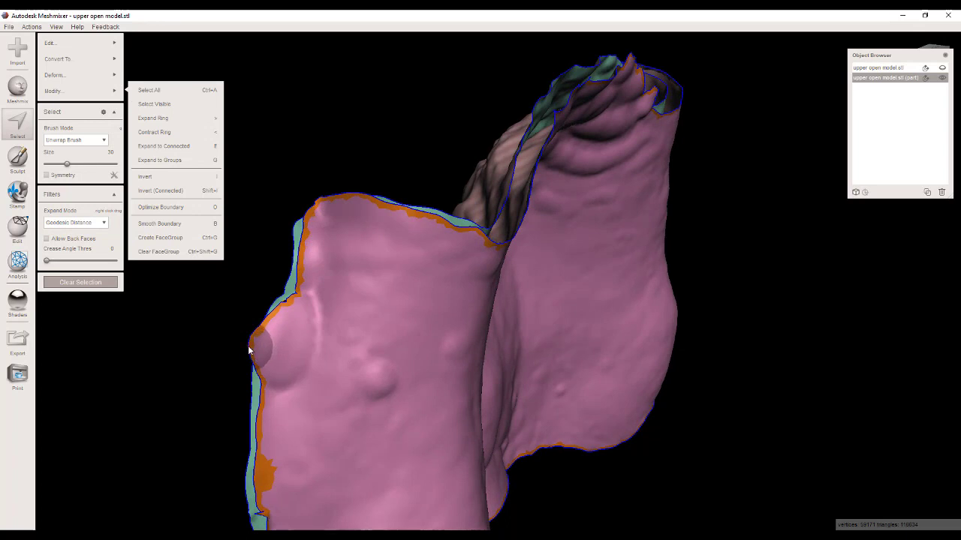
click(199, 118)
click(171, 118)
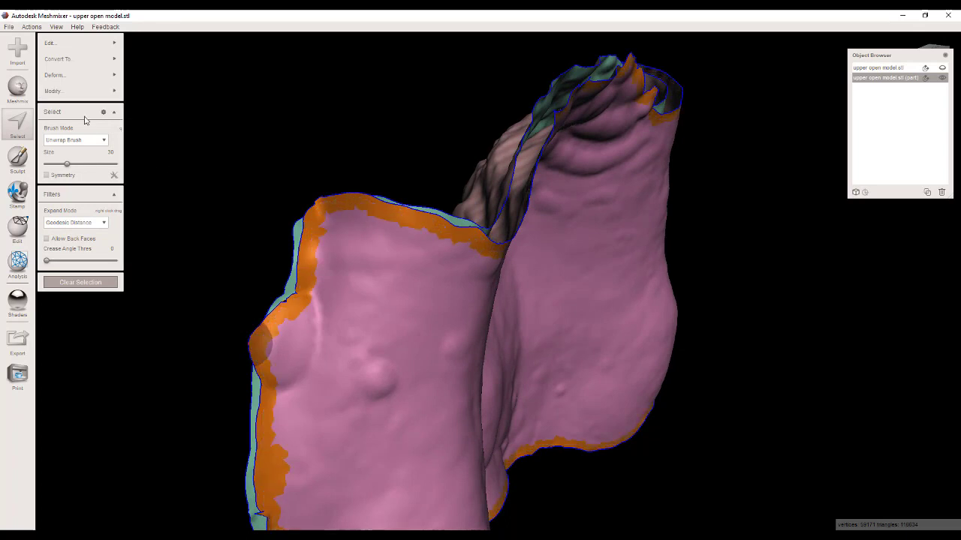
Smooth the boundary of the selected rim with Smoothness 50, Preserve Shape 50 and Create New Groups enabled, and clear the selection.
mouse_move(94, 91)
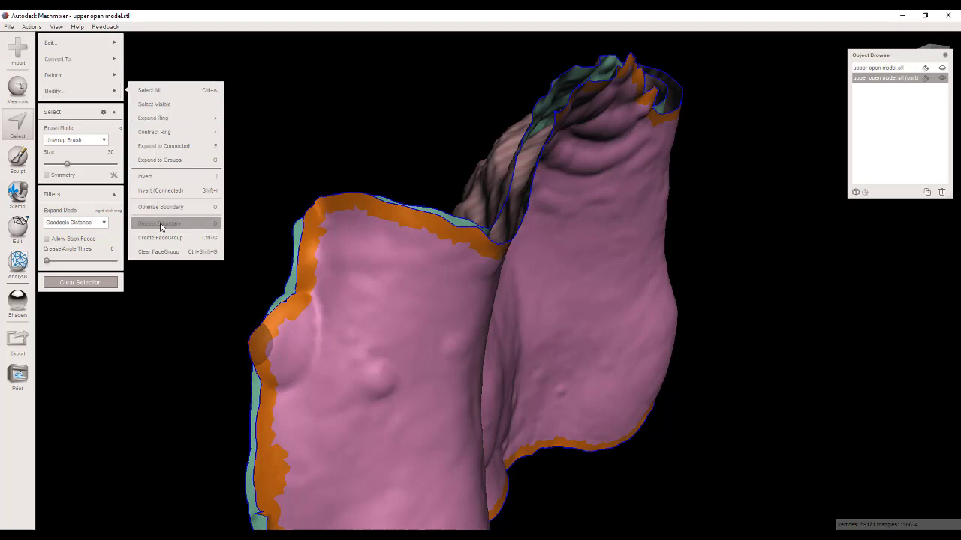
key(b)
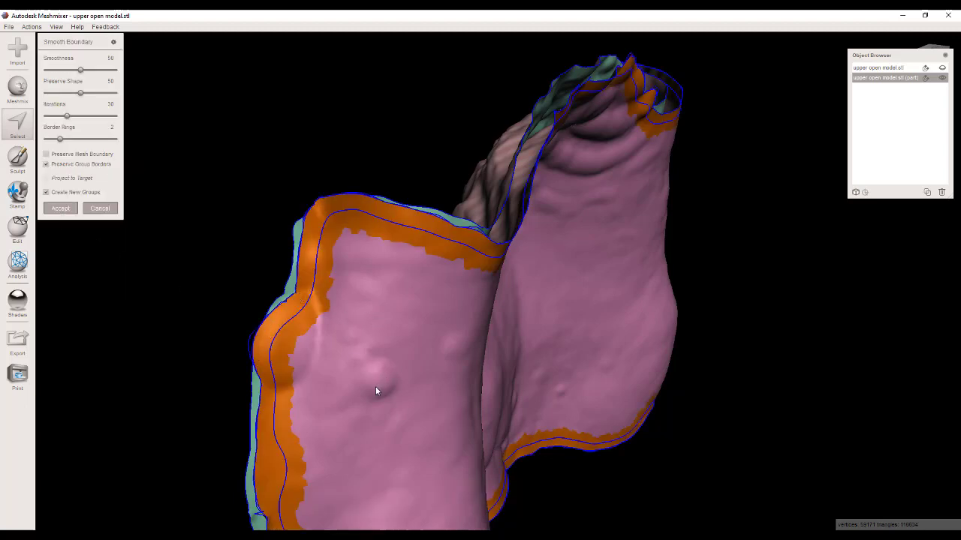
key(a)
scroll(382, 311, down, 3)
right_drag(381, 311, 480, 328)
key(Escape)
Select the entire inner surface beneath the offset shell and flip its normals.
click(18, 129)
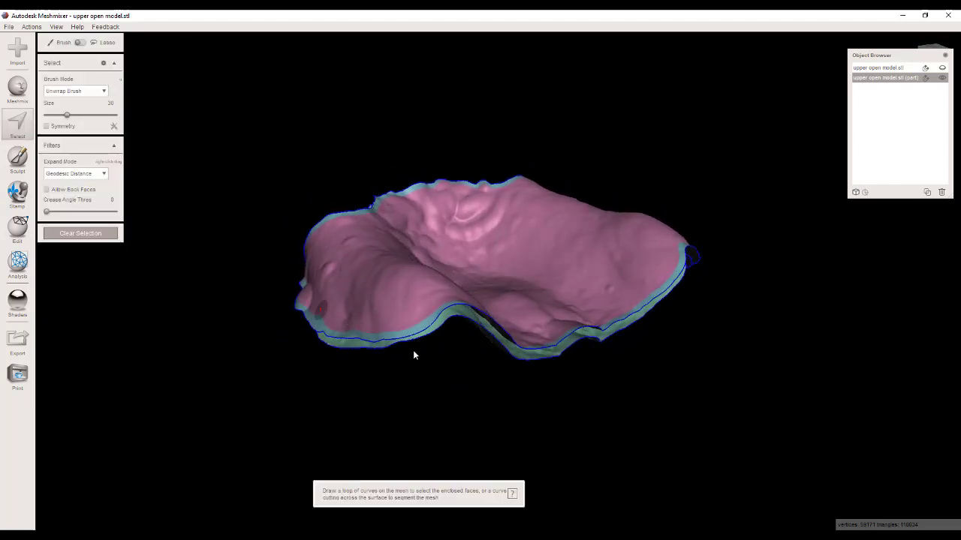
scroll(540, 346, up, 6)
right_drag(512, 329, 481, 324)
click(385, 326)
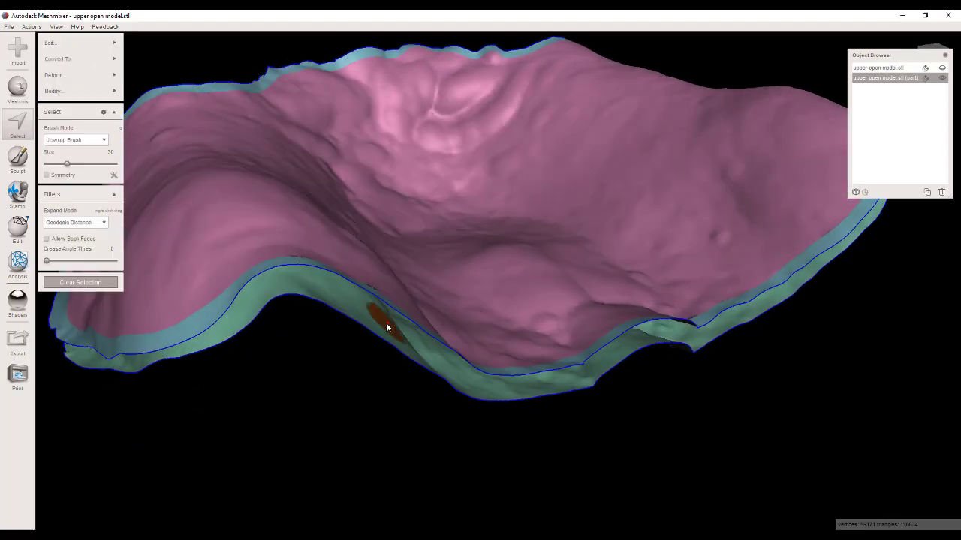
double_click(385, 326)
scroll(475, 388, up, 5)
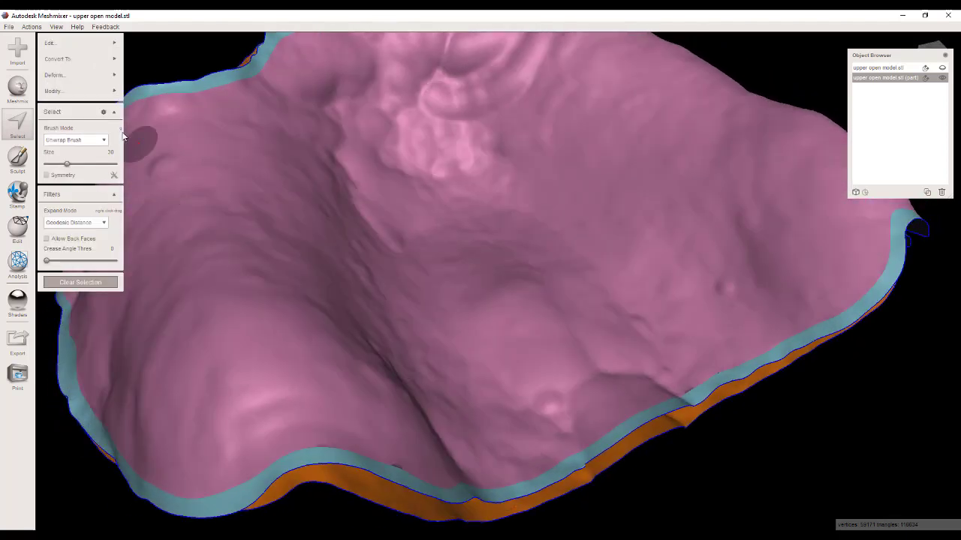
mouse_move(107, 46)
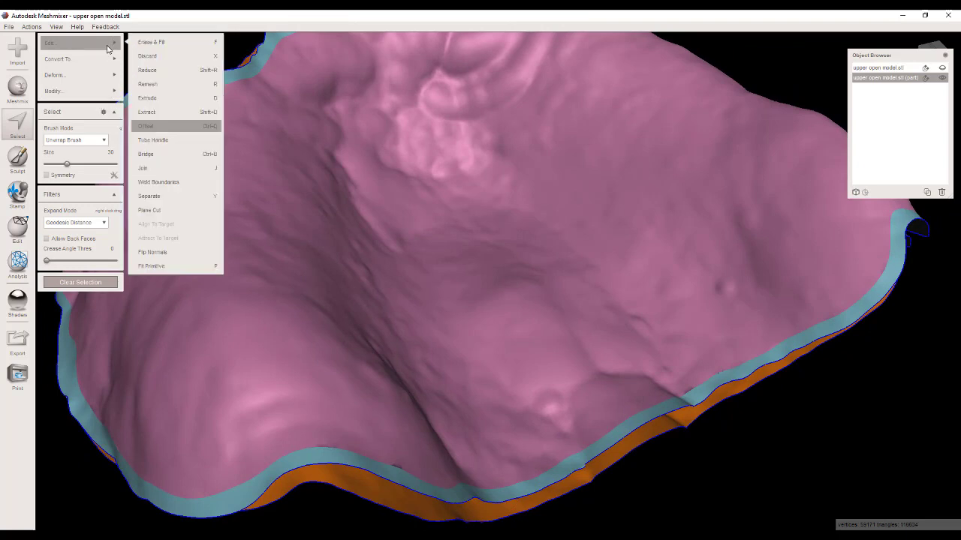
click(171, 253)
scroll(502, 372, down, 6)
right_drag(503, 359, 560, 435)
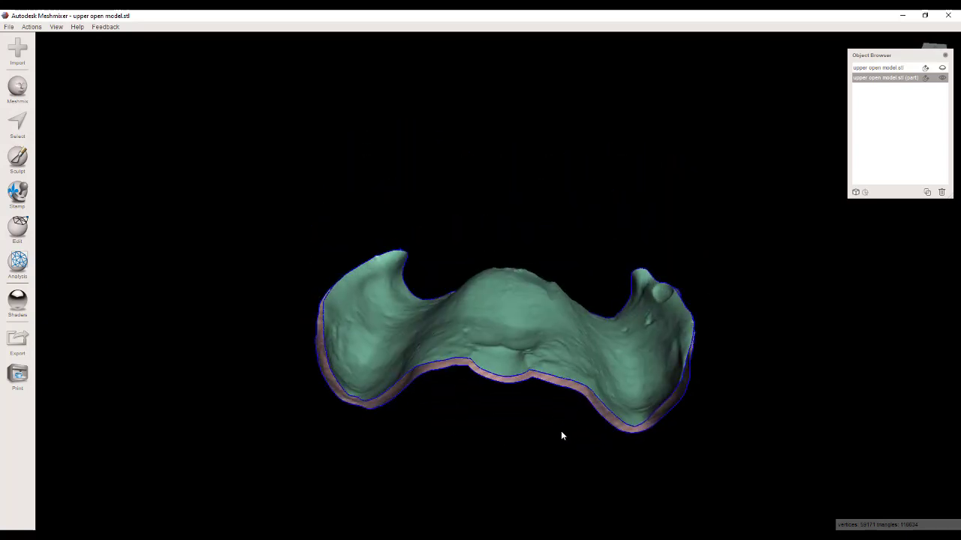
mouse_move(490, 366)
right_down()
mouse_move(502, 389)
mouse_move(420, 346)
mouse_move(492, 359)
right_up()
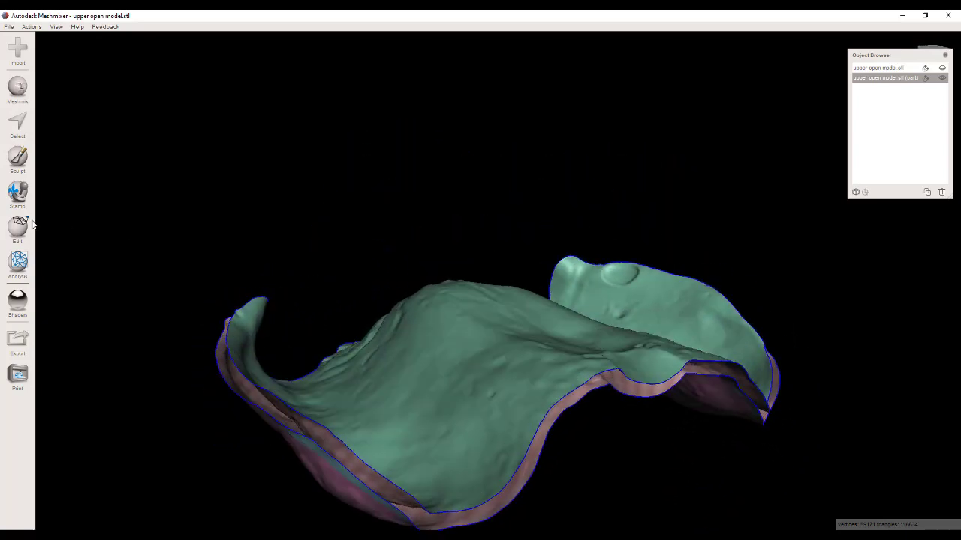
Select matching patches on both surfaces at the middle of the palate's rear edge and bridge them with Refine 50.
click(23, 128)
right_drag(392, 283, 483, 216)
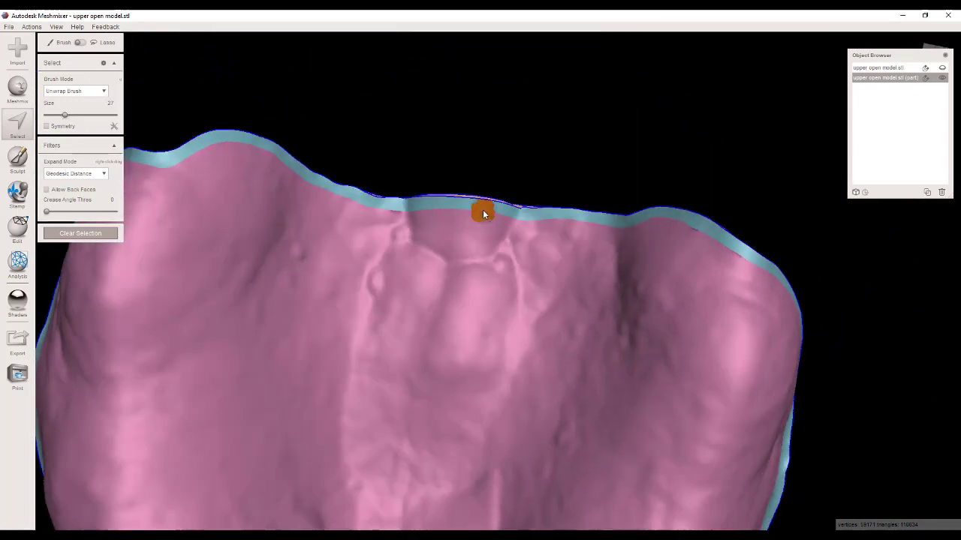
drag(434, 203, 449, 194)
right_drag(449, 194, 459, 394)
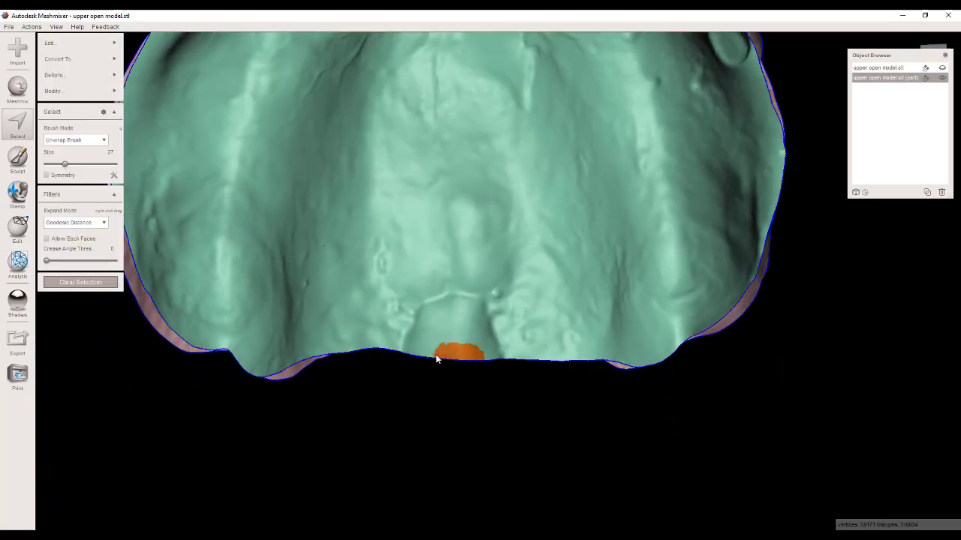
mouse_move(75, 43)
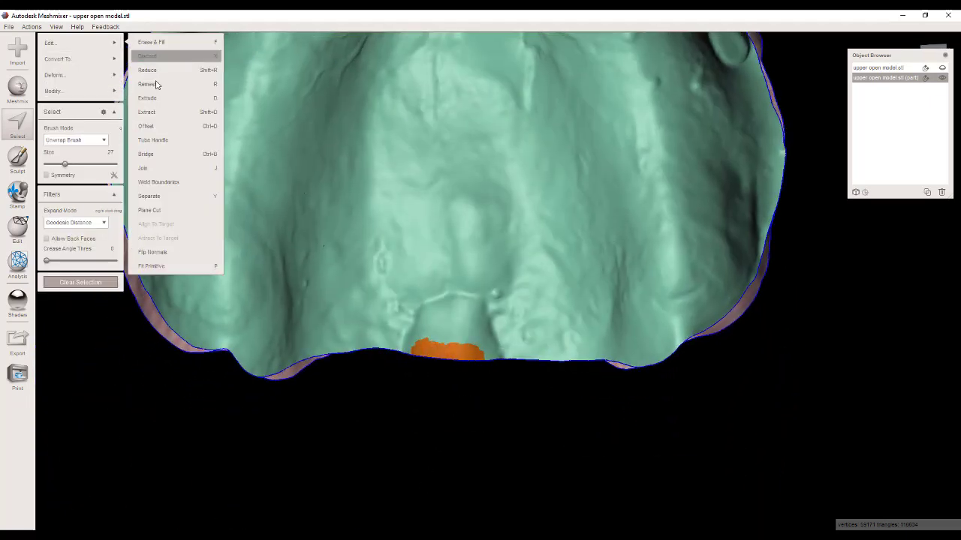
click(183, 161)
right_drag(431, 431, 464, 347)
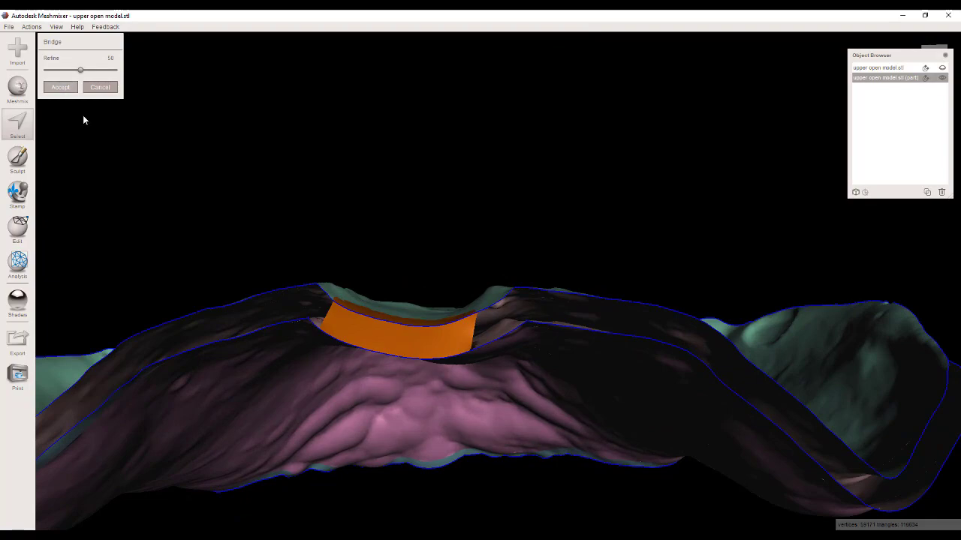
key(Return)
right_drag(292, 344, 375, 385)
click(95, 284)
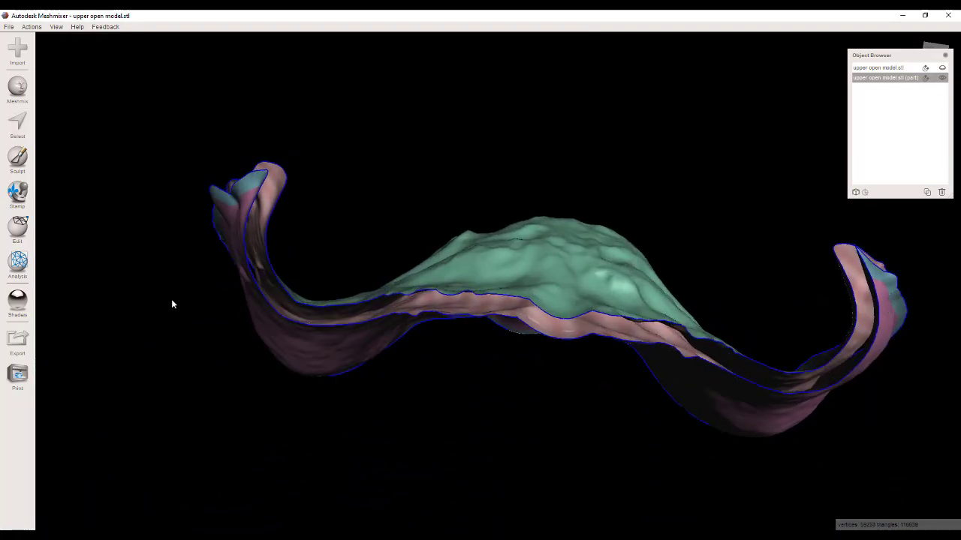
Select matching patches on both surfaces at the middle of the front edge and bridge them with Refine 50.
right_drag(340, 344, 350, 368)
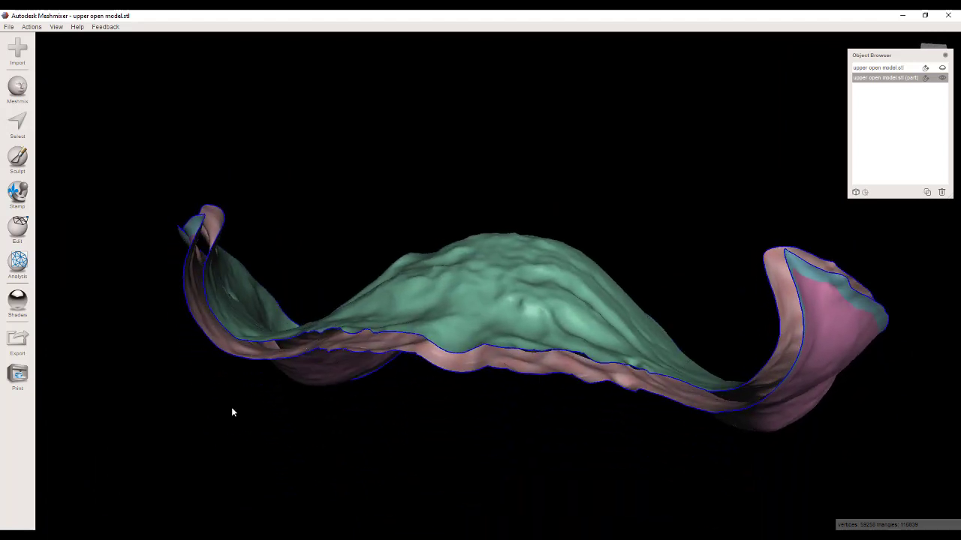
click(18, 124)
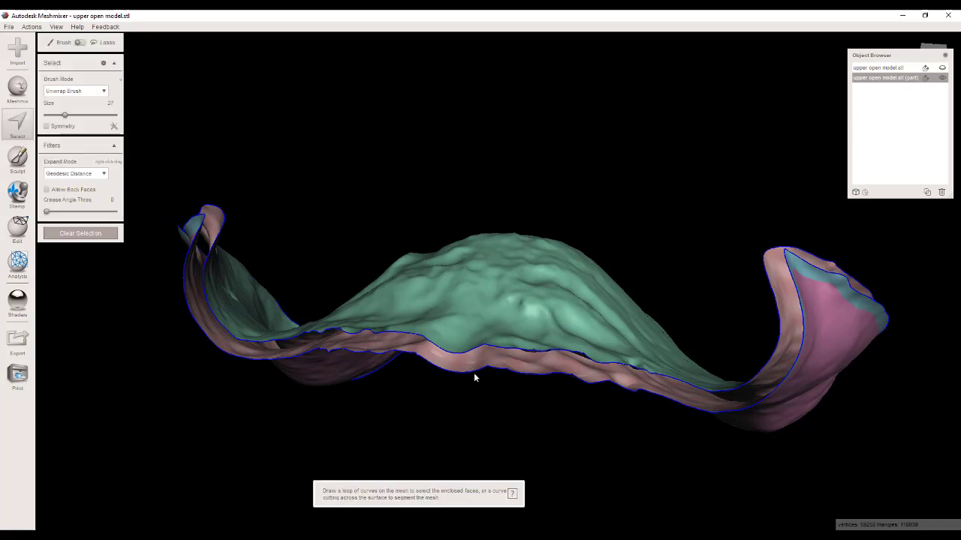
right_drag(474, 373, 523, 381)
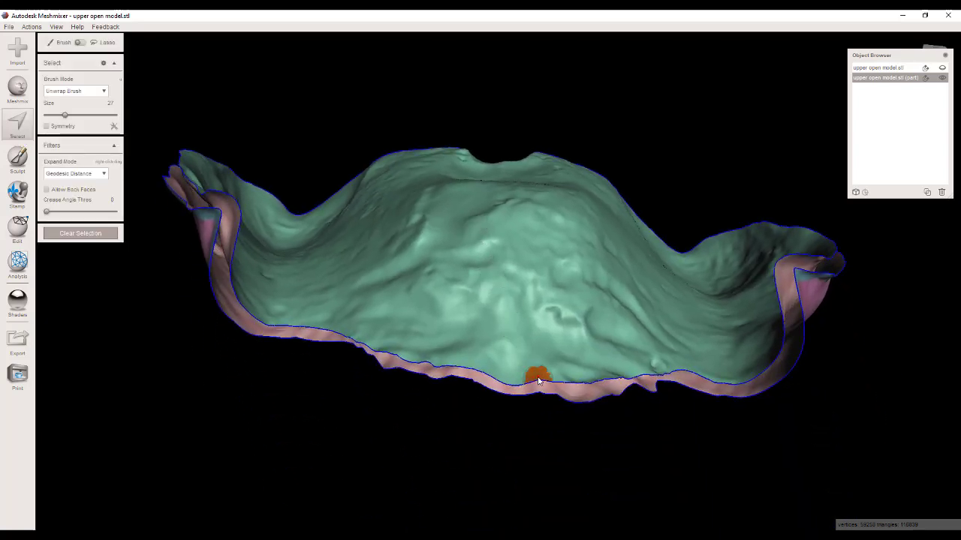
drag(495, 377, 504, 382)
mouse_move(544, 416)
right_down()
mouse_move(529, 285)
mouse_move(523, 369)
mouse_move(494, 210)
right_up()
drag(493, 210, 440, 215)
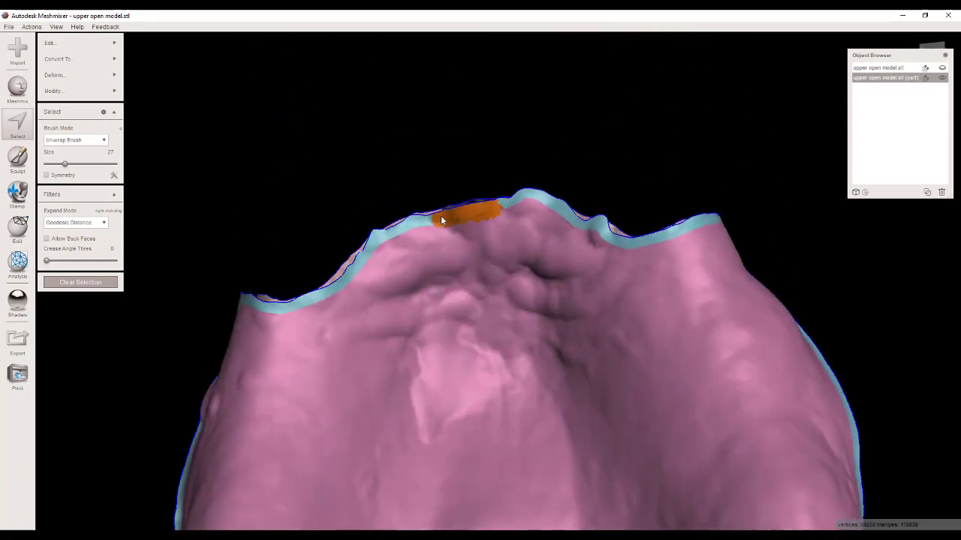
mouse_move(115, 85)
mouse_move(82, 43)
click(172, 153)
right_drag(495, 300, 414, 305)
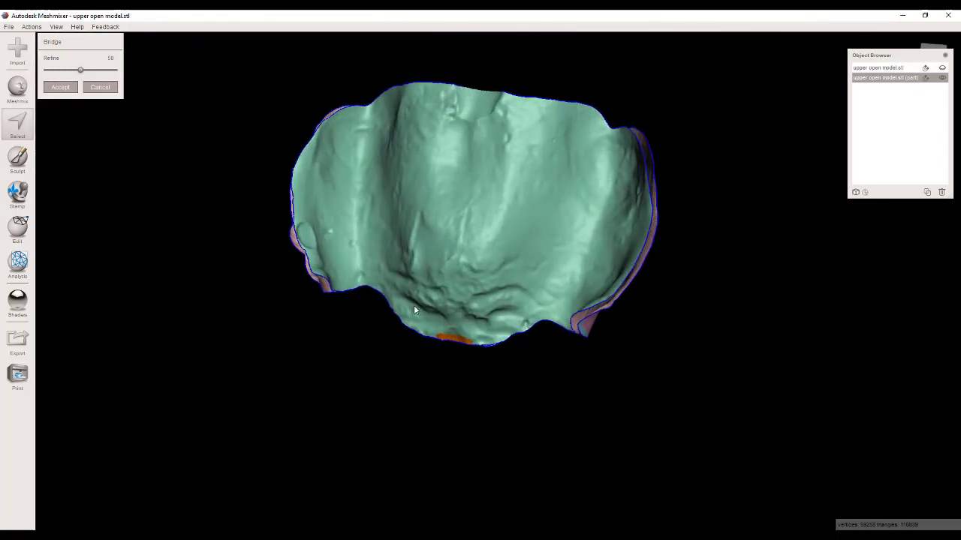
click(60, 87)
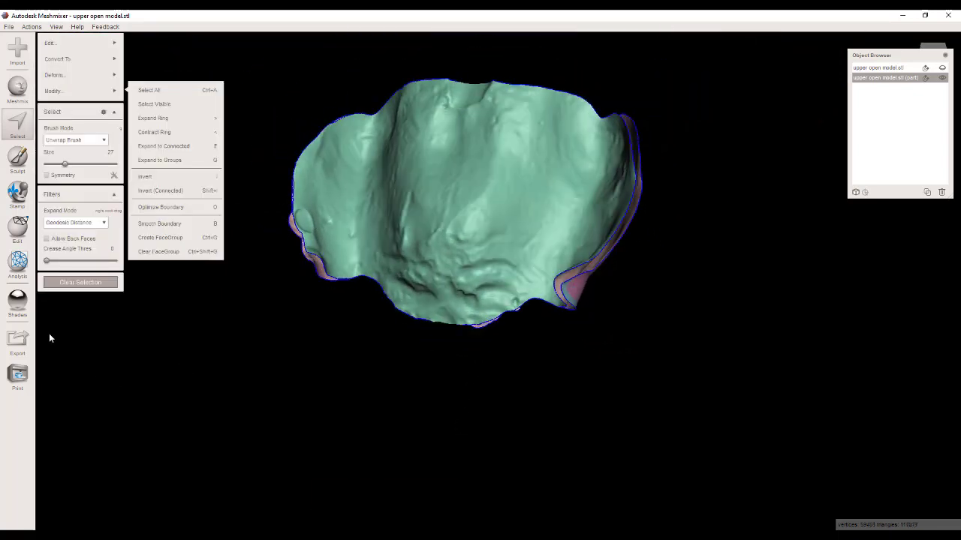
Inspect the mesh for defects and auto-repair all remaining gaps between the two surfaces using Flat Fill.
click(26, 270)
click(85, 43)
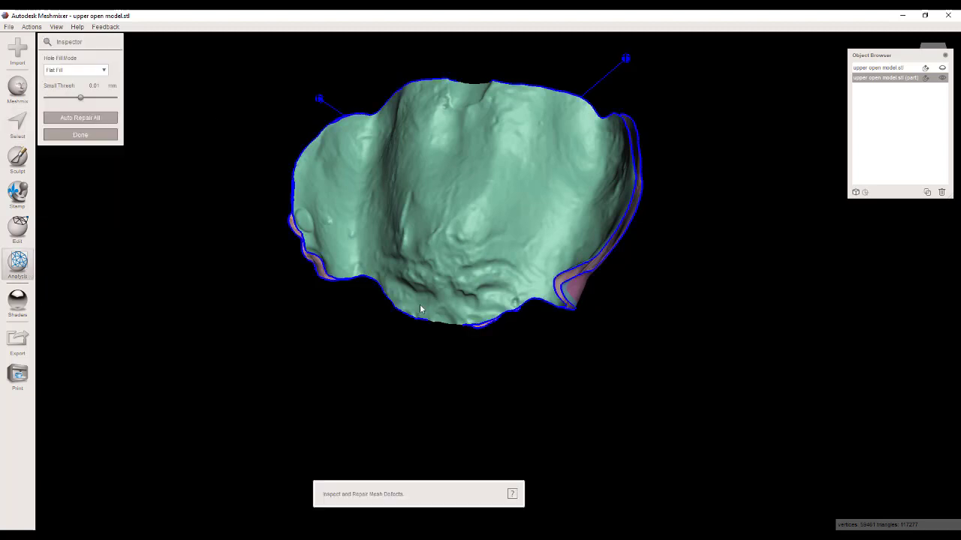
right_drag(419, 304, 490, 318)
right_drag(531, 280, 519, 248)
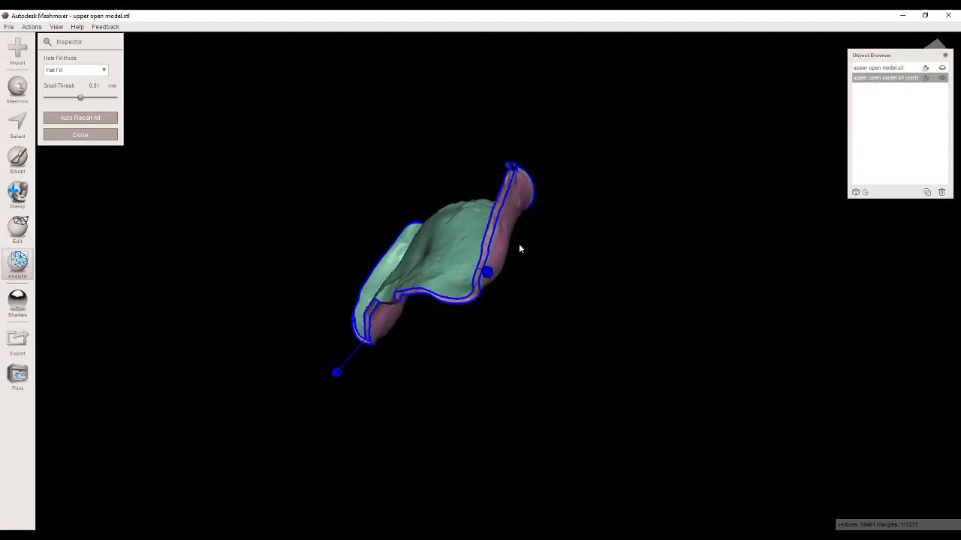
click(75, 118)
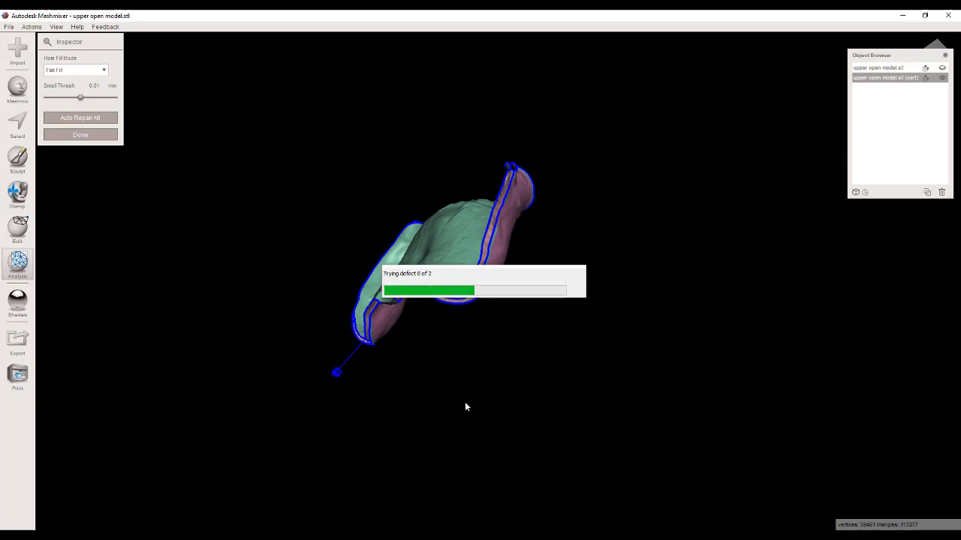
right_drag(465, 402, 395, 258)
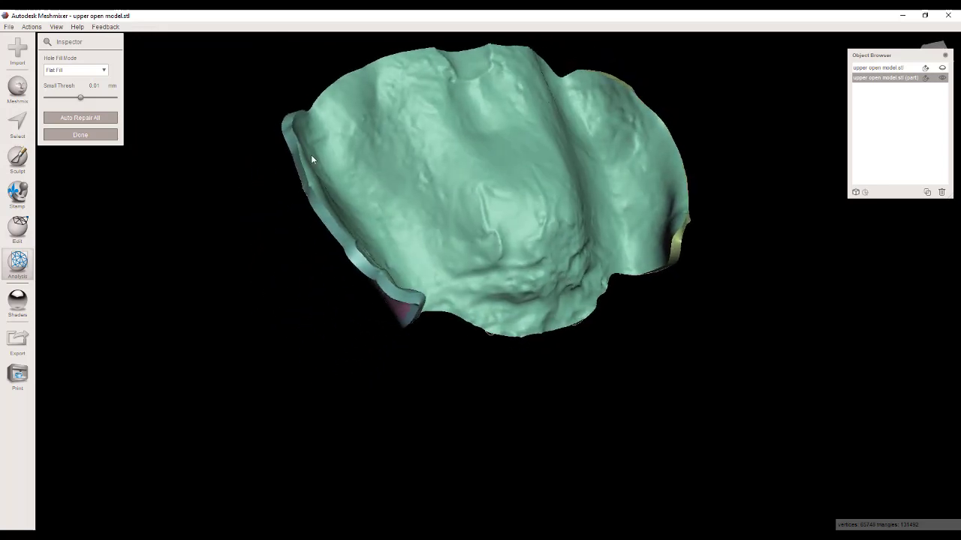
right_drag(482, 361, 435, 221)
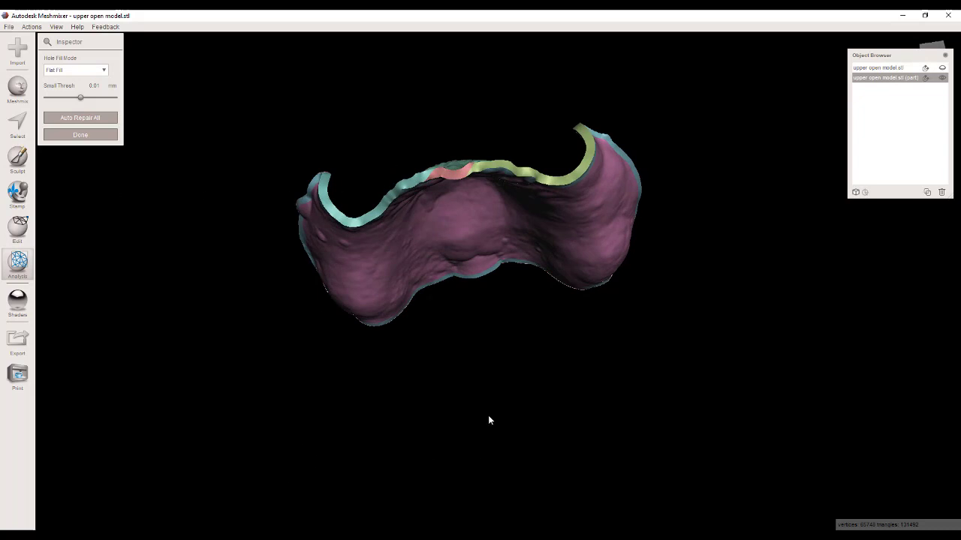
Undo the automatic gap repair and the front and rear bridges between the two surfaces.
key(s)
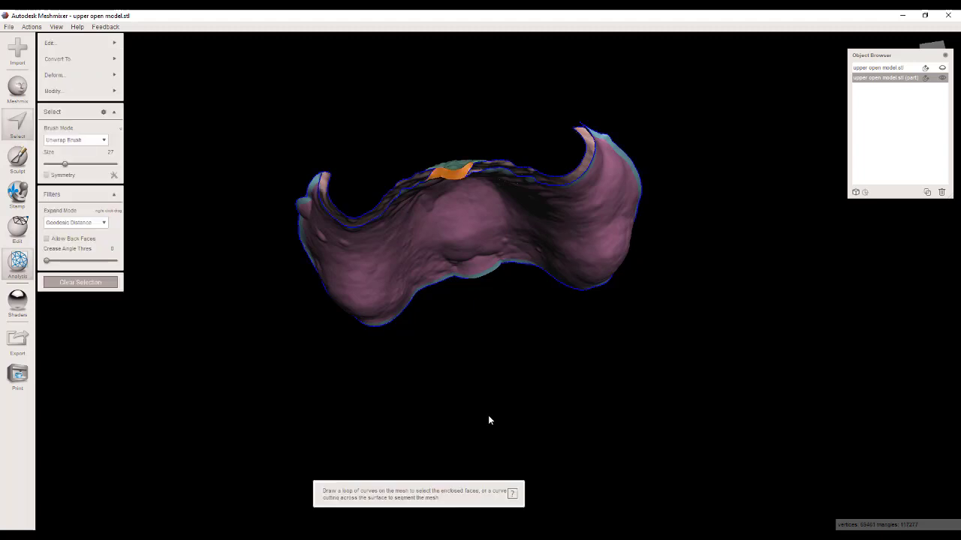
key(shift+b)
key(Escape)
right_drag(487, 420, 461, 170)
right_drag(409, 392, 451, 424)
click(96, 283)
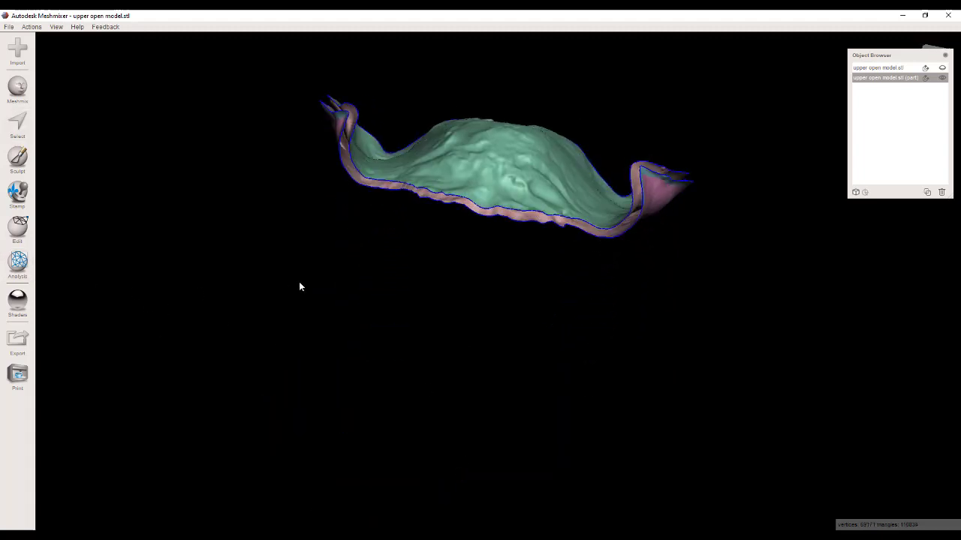
right_drag(298, 285, 50, 134)
Select the full open rims of both palate surfaces using the Unwrap Brush at size 14.
key(s)
right_drag(195, 181, 427, 281)
scroll(435, 289, up, 3)
scroll(435, 290, up, 2)
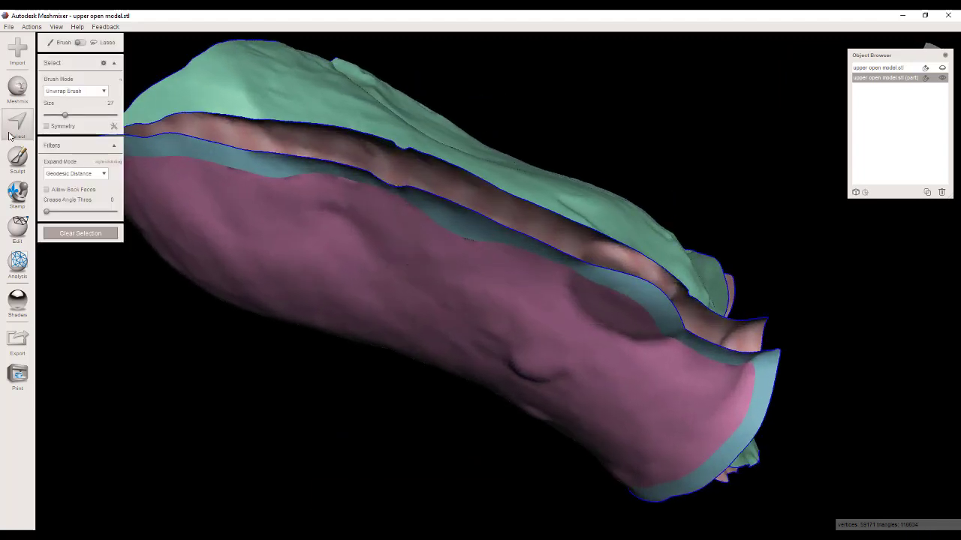
right_drag(346, 215, 423, 139)
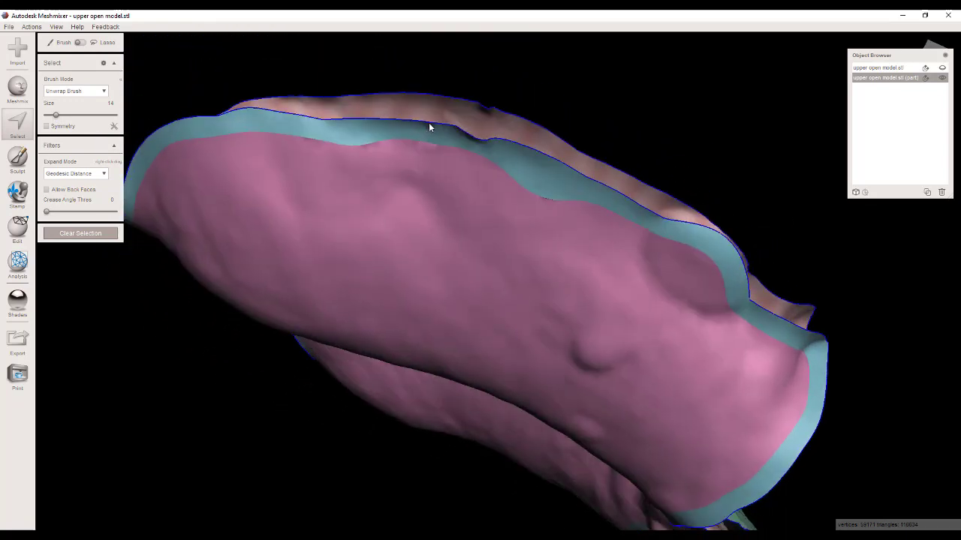
drag(429, 126, 523, 172)
mouse_move(523, 172)
right_down()
mouse_move(344, 272)
mouse_move(360, 260)
mouse_move(276, 210)
right_up()
scroll(277, 208, up, 3)
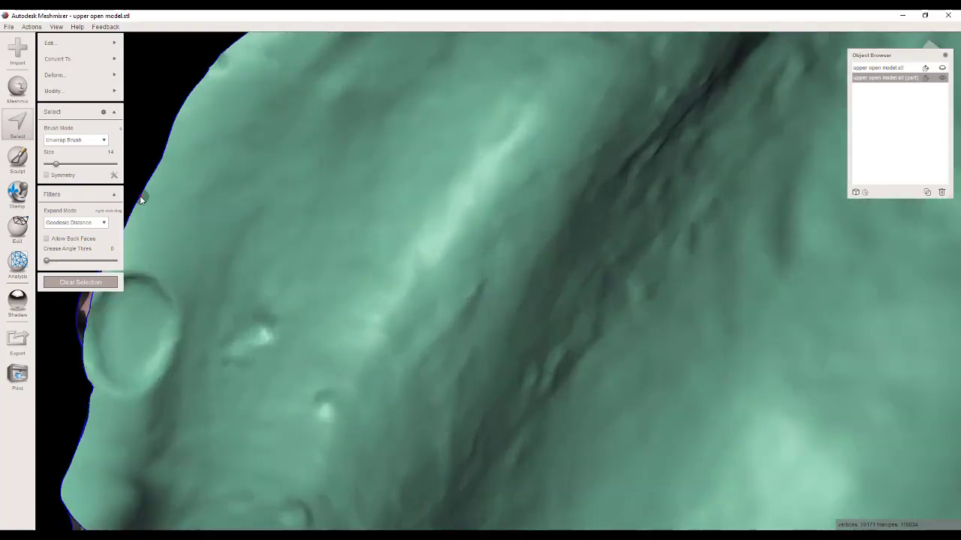
scroll(226, 251, down, 6)
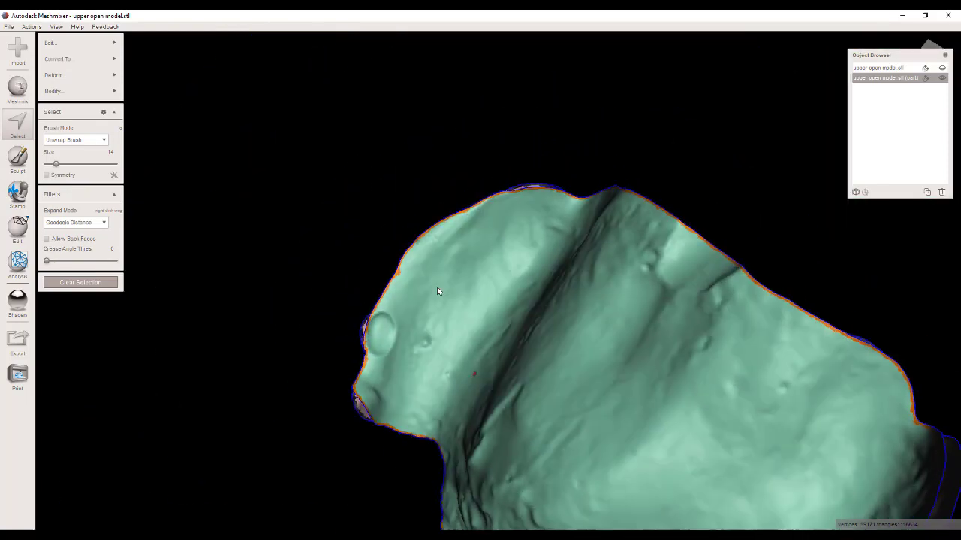
right_drag(438, 291, 523, 369)
Smooth the boundary of the selected rims with Smoothness 50, Preserve Shape 50, Iterations 30 and Border Rings 2.
mouse_move(100, 95)
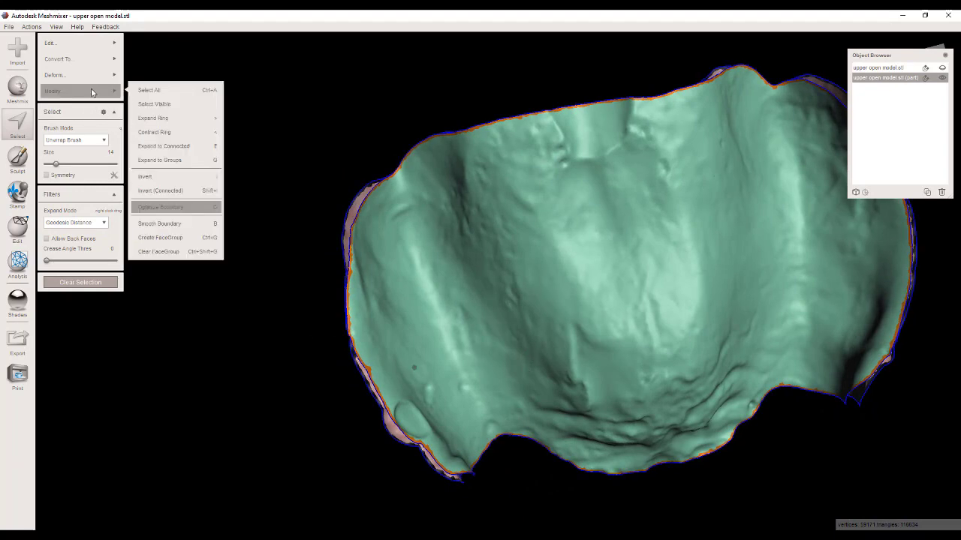
click(159, 223)
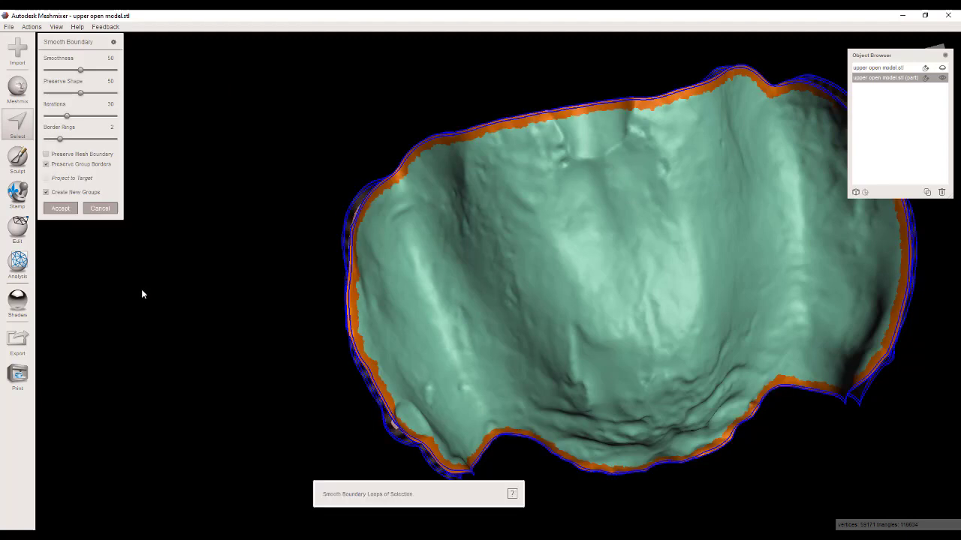
click(66, 209)
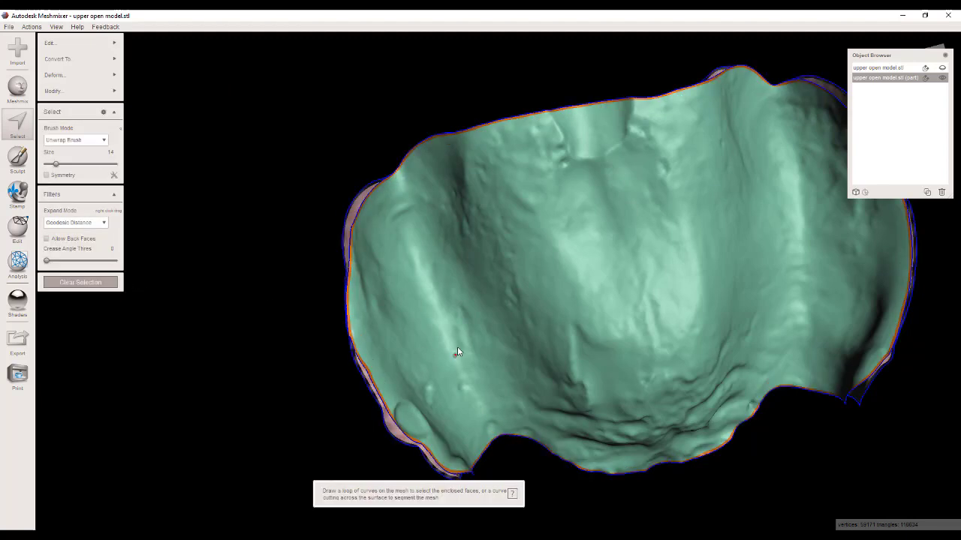
right_drag(457, 347, 582, 184)
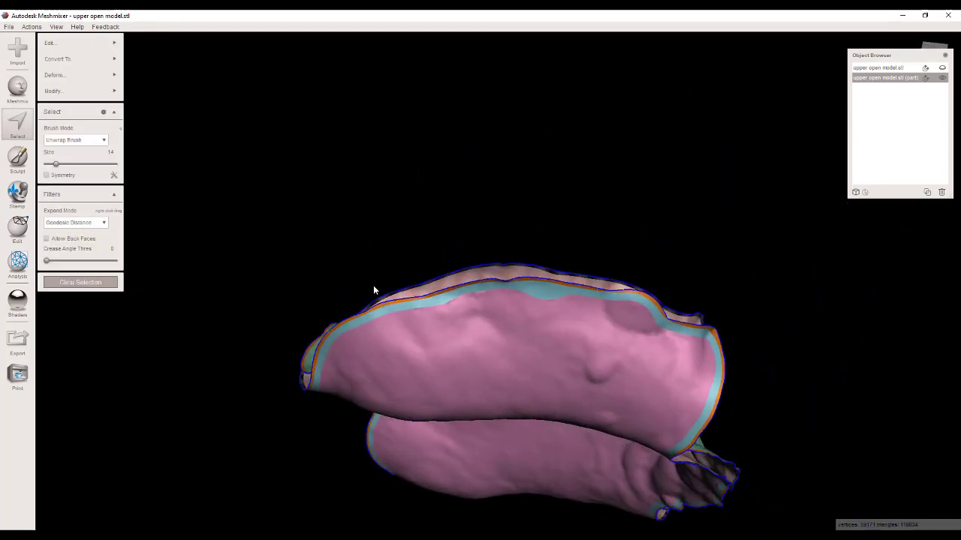
Join the two selected rims so the inner and outer palate surfaces are closed along the whole edge.
right_drag(373, 287, 518, 465)
right_drag(442, 449, 443, 285)
mouse_move(92, 45)
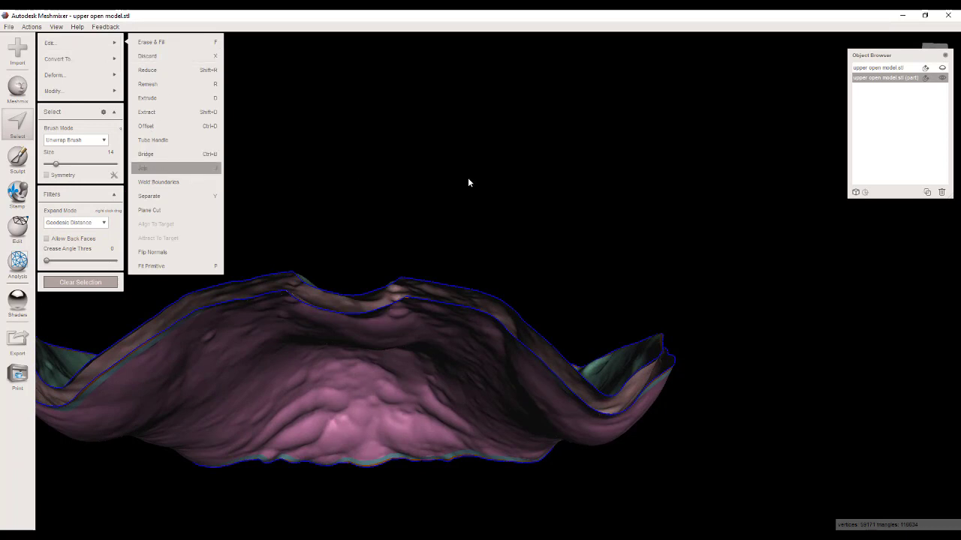
key(j)
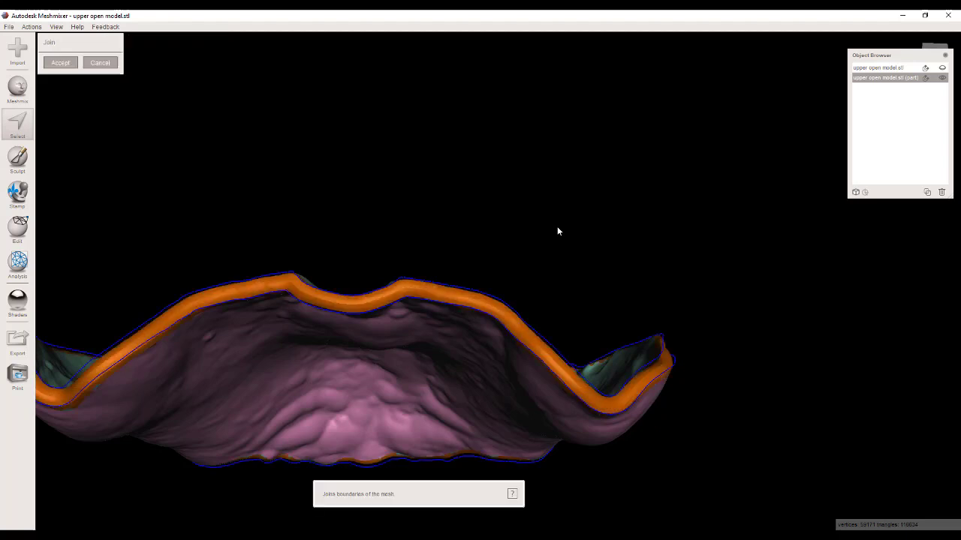
right_drag(448, 228, 294, 353)
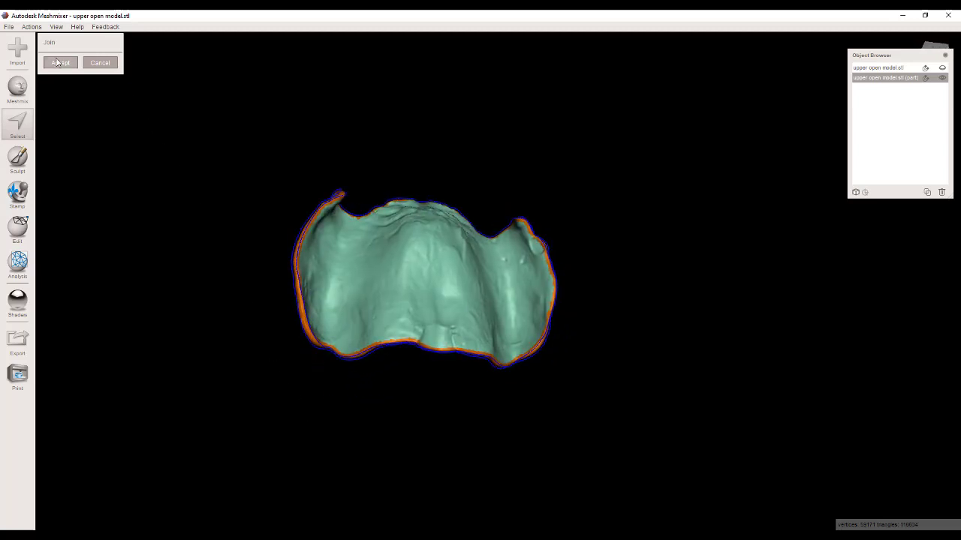
key(Return)
right_drag(224, 265, 458, 226)
right_drag(442, 324, 497, 271)
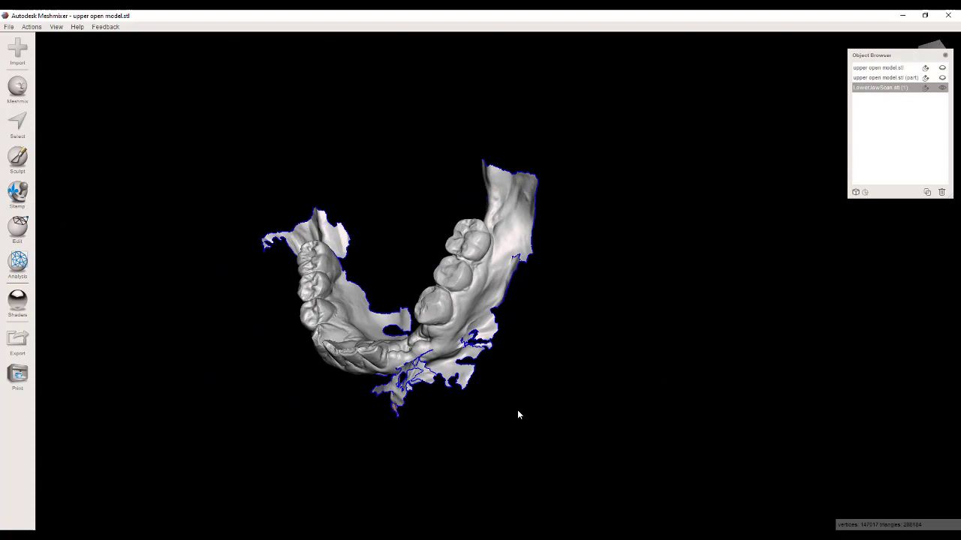
Select the ragged scan scraps below the front of the lower jaw with a freehand loop and discard them.
right_drag(517, 414, 568, 380)
scroll(369, 293, up, 5)
right_drag(442, 257, 390, 340)
right_drag(379, 303, 451, 457)
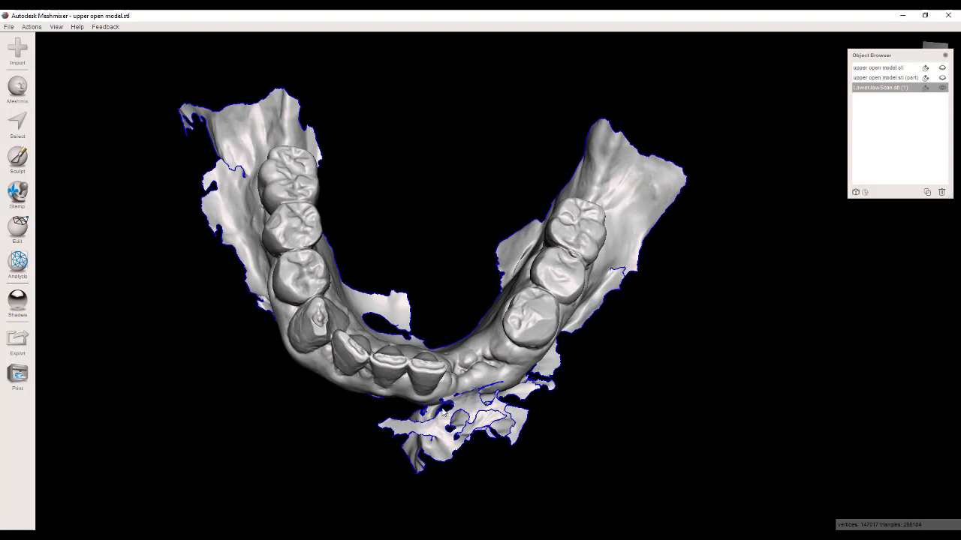
right_drag(443, 411, 189, 285)
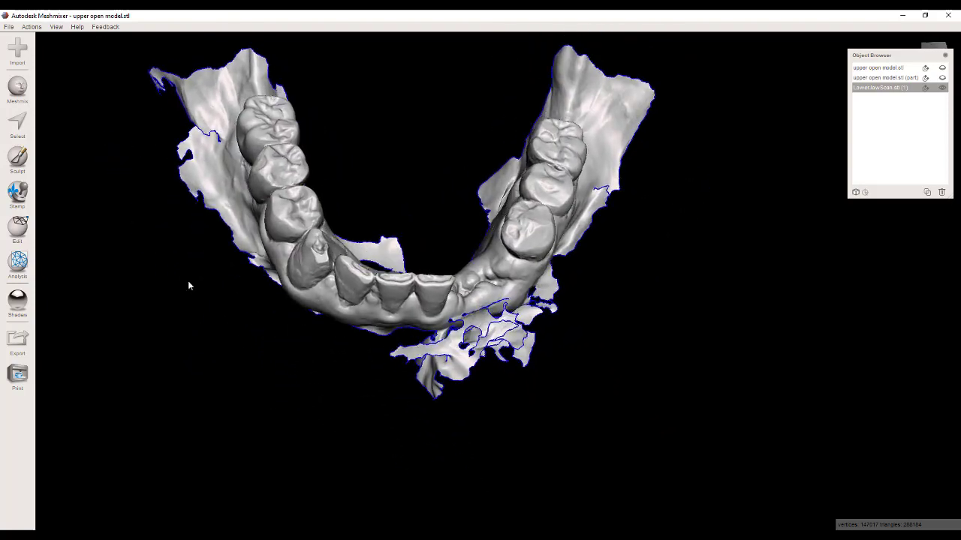
click(29, 126)
scroll(411, 316, up, 5)
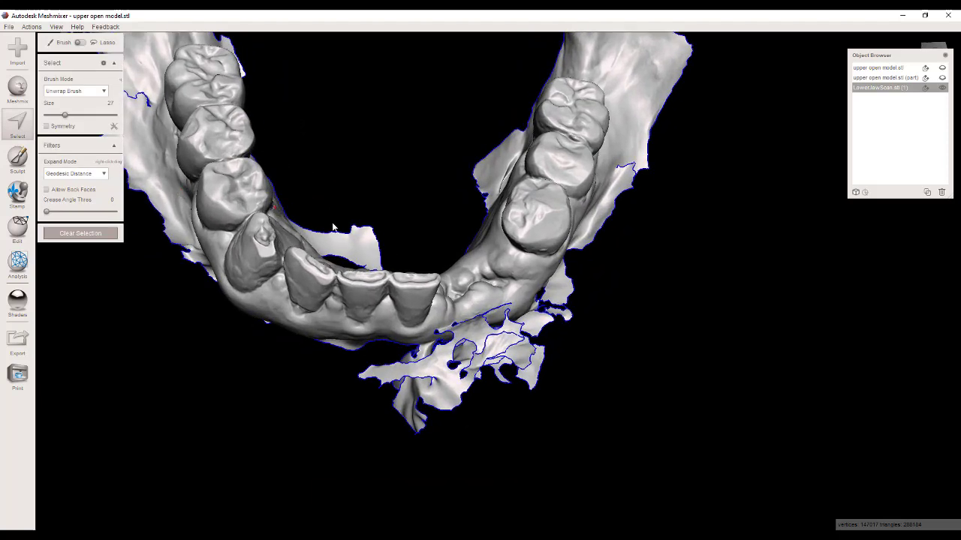
right_drag(412, 316, 409, 352)
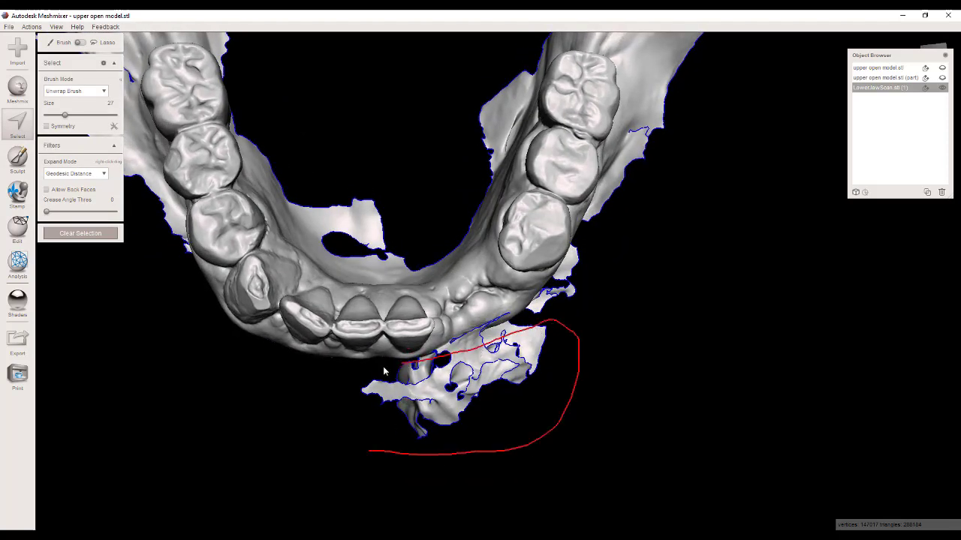
drag(371, 457, 378, 453)
Select the ragged rear and outer gum edge beside the molars of the lower jaw and discard it.
mouse_move(378, 453)
right_down()
mouse_move(559, 331)
mouse_move(735, 305)
mouse_move(547, 418)
mouse_move(441, 430)
right_up()
drag(441, 431, 521, 418)
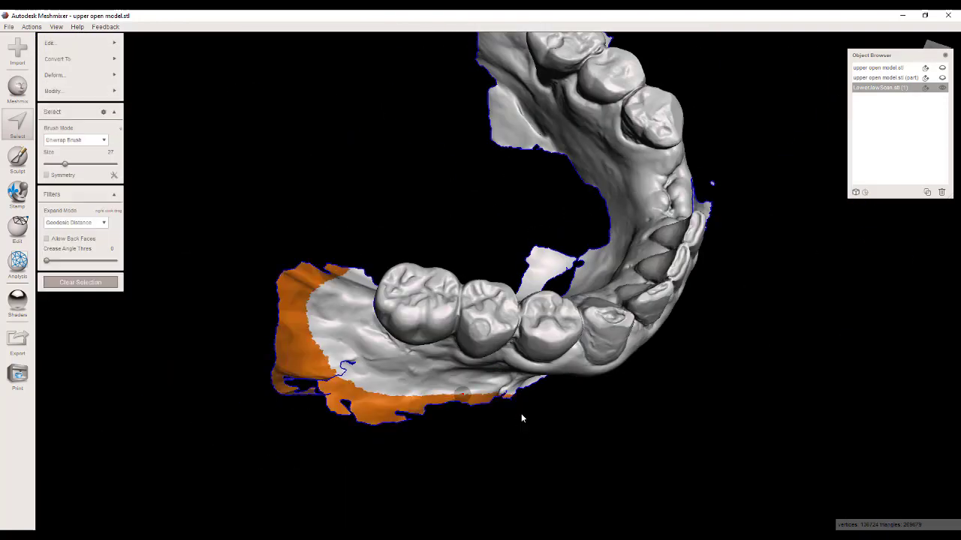
key(x)
Discard the disconnected fragments around the lower jaw, including the loose piece by the gap next to the front teeth.
right_drag(521, 418, 225, 300)
key(ctrl+a)
click(81, 91)
click(179, 177)
key(x)
scroll(337, 315, up, 5)
click(307, 431)
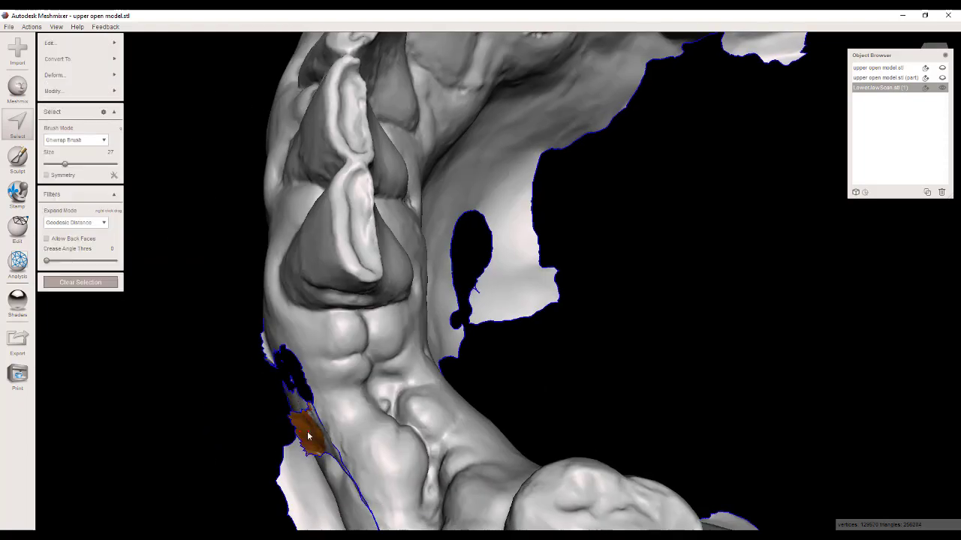
key(e)
click(80, 90)
click(176, 176)
key(x)
right_drag(399, 312, 654, 323)
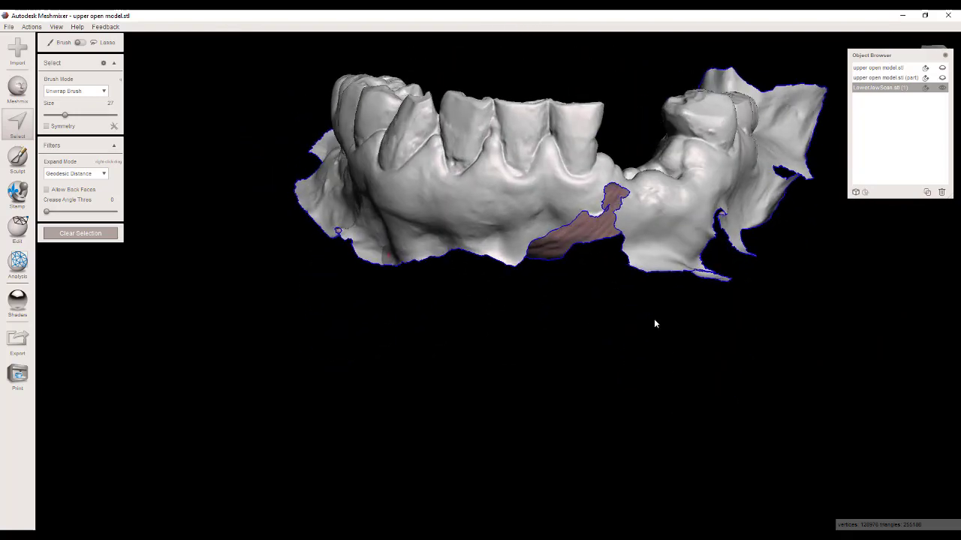
Try to trim the jagged lower gum edge on the jaw's other side by selecting and discarding it.
right_drag(631, 238, 787, 292)
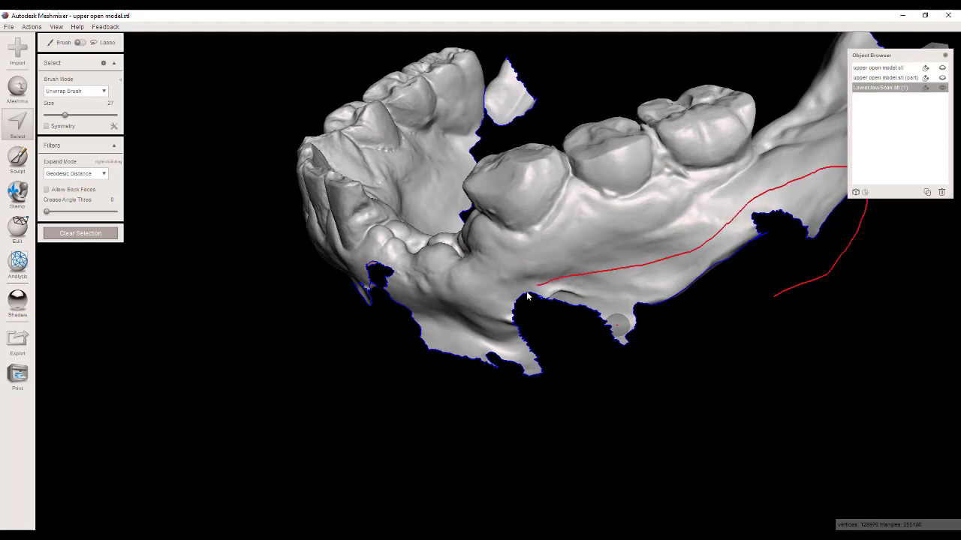
drag(758, 308, 787, 308)
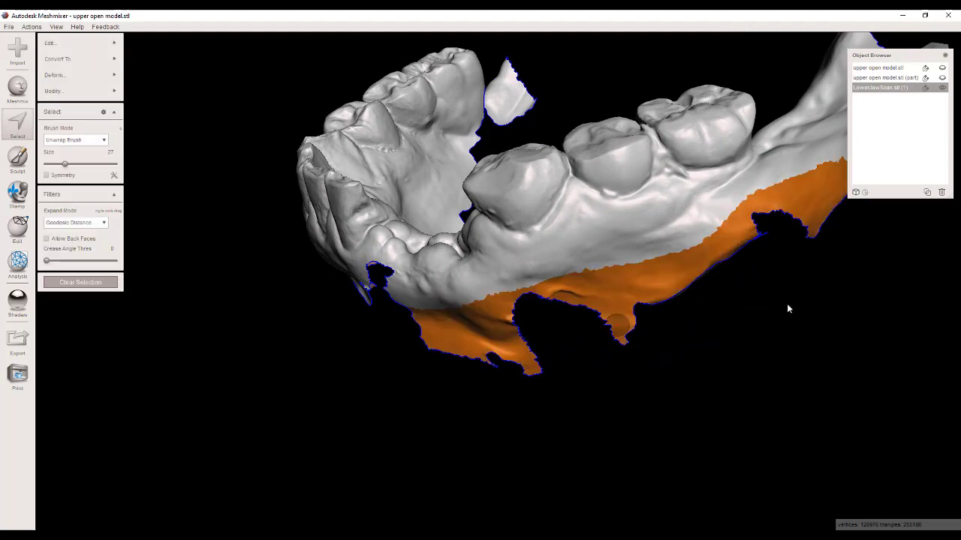
key(Delete)
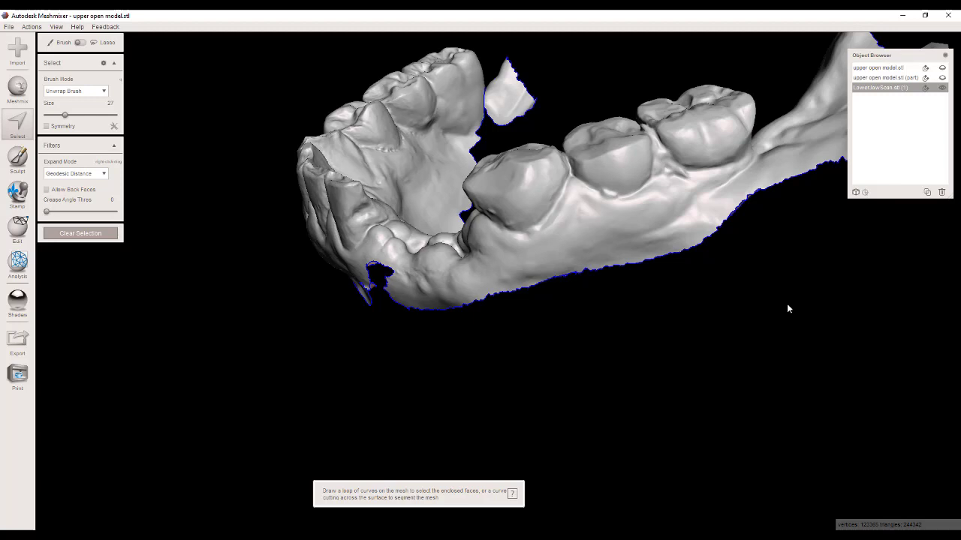
Undo the last trim of the gum edge and clear the selection.
key(Escape)
key(ctrl+z)
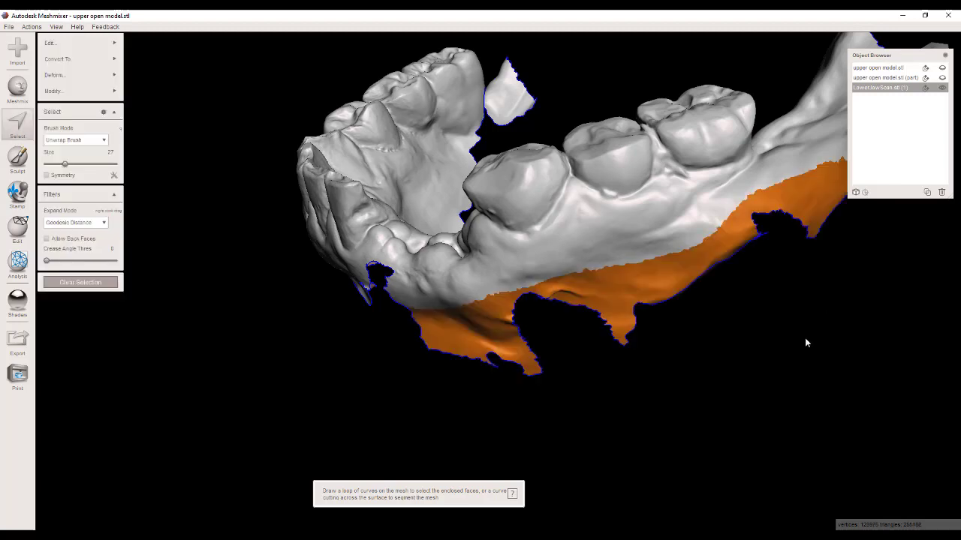
click(98, 282)
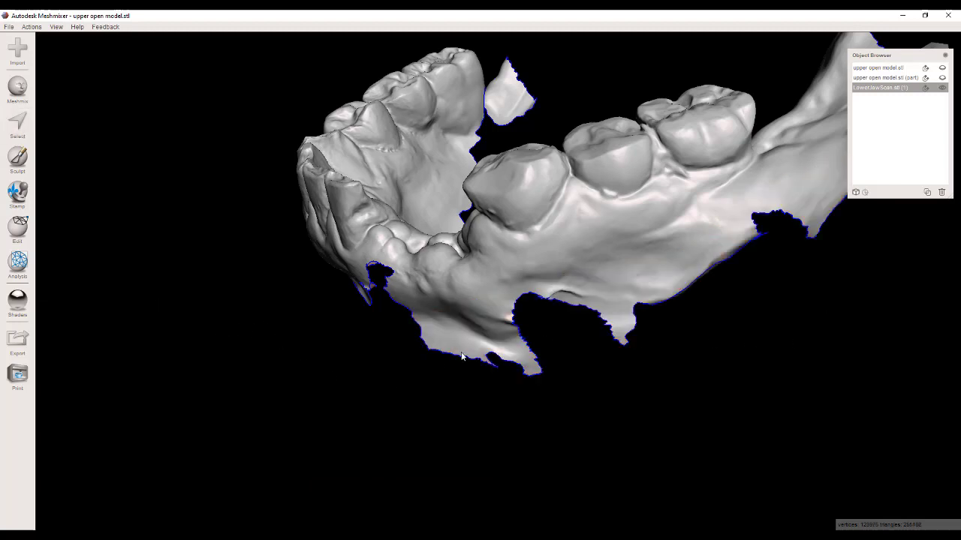
Select the gum tips on either side of the large notch in the lower edge and bridge them with Refine 50.
right_drag(461, 357, 447, 370)
scroll(476, 323, up, 3)
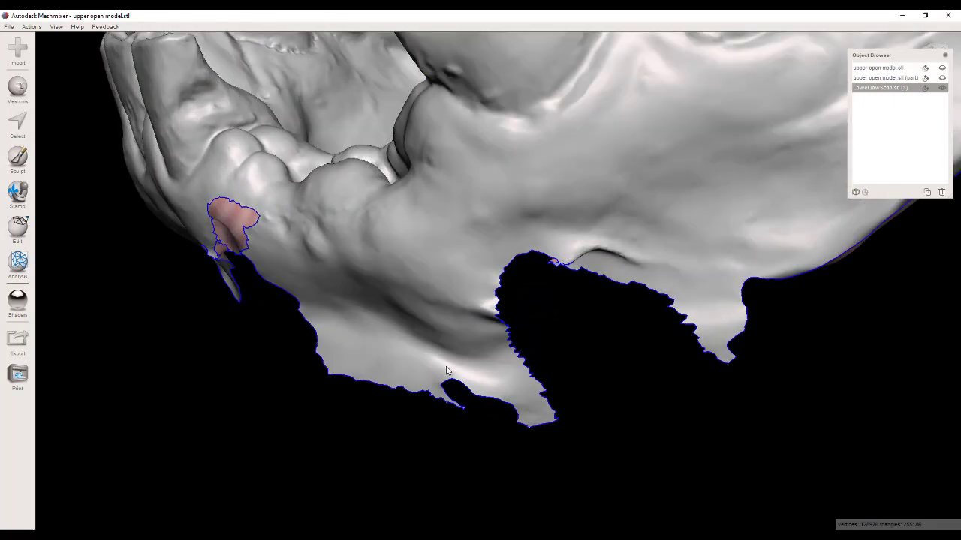
click(23, 131)
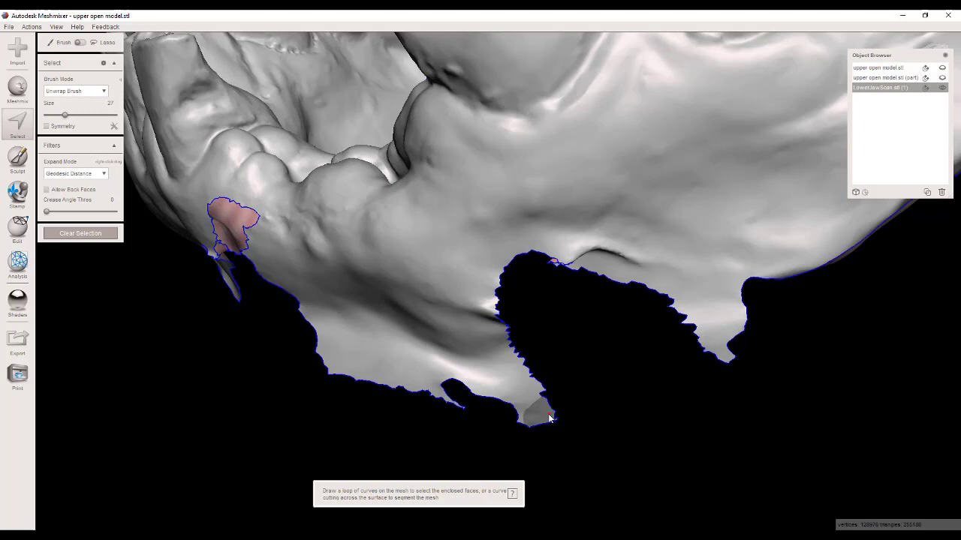
drag(549, 418, 542, 409)
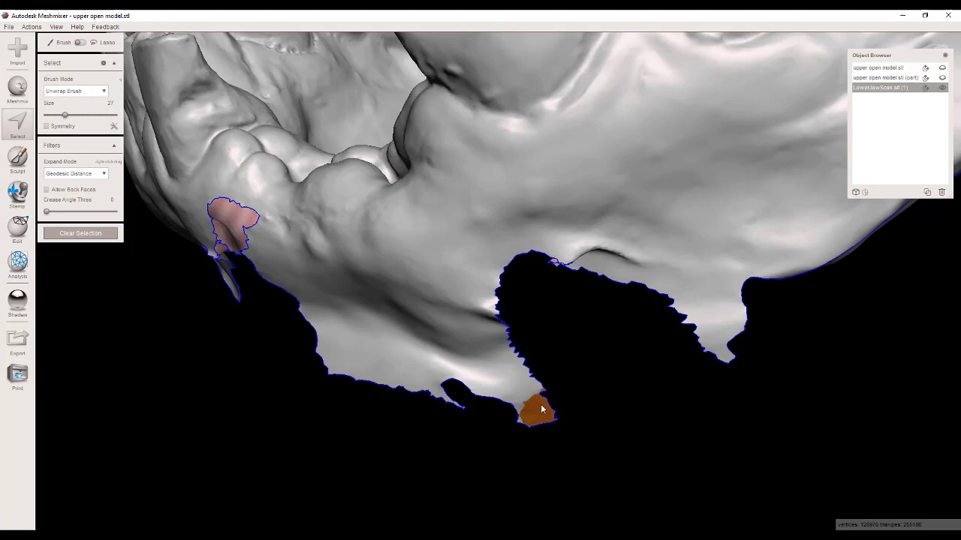
click(709, 339)
mouse_move(75, 91)
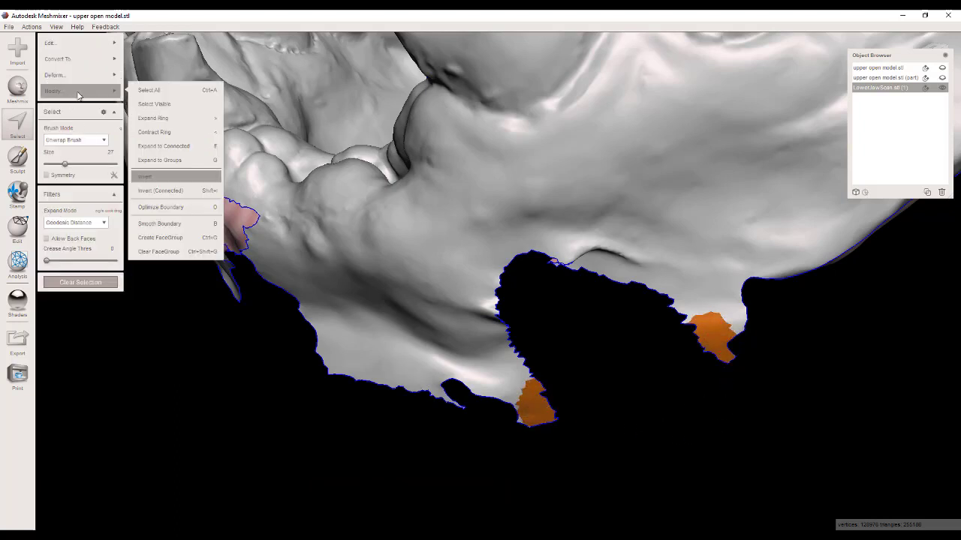
mouse_move(53, 42)
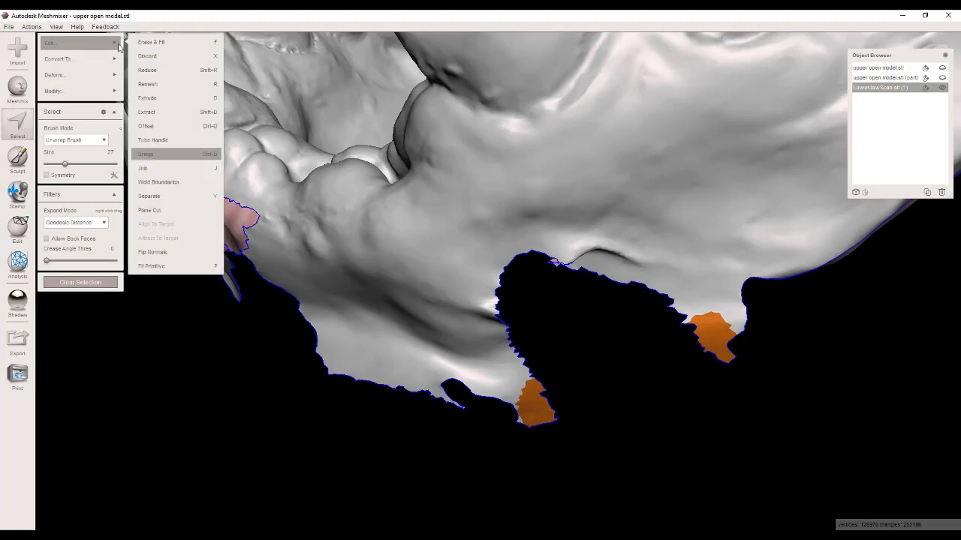
click(165, 158)
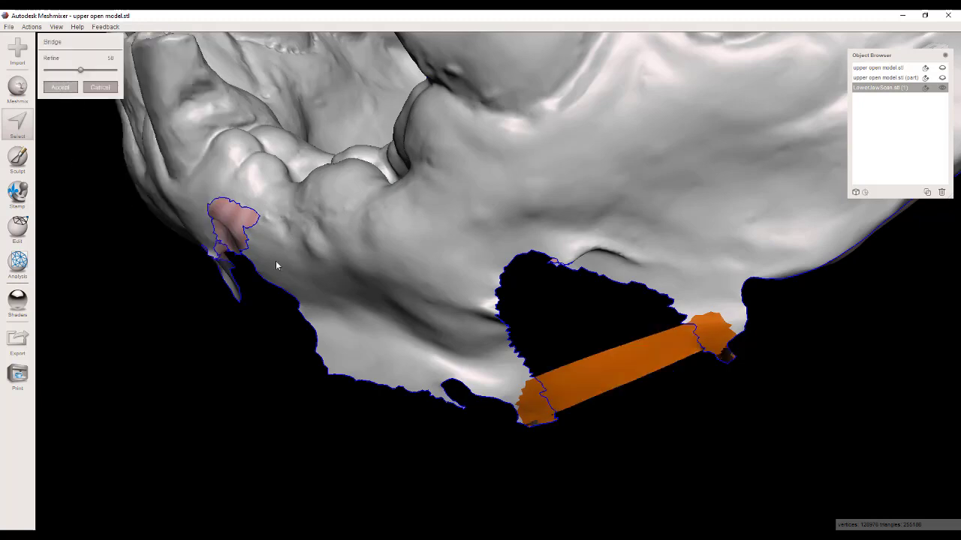
key(Return)
Clear the bridge selection and examine the open gap in the gum edge below the front teeth.
right_drag(279, 251, 649, 361)
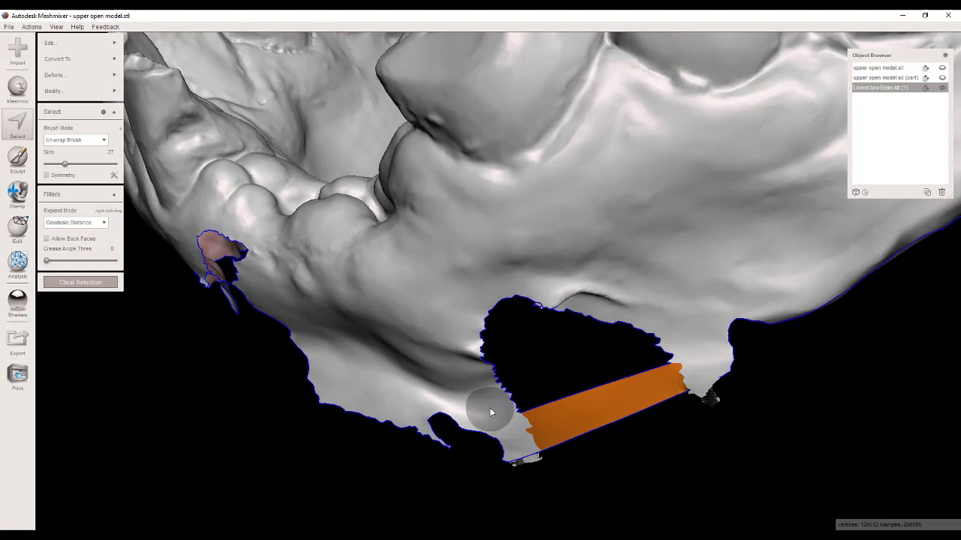
right_drag(489, 407, 555, 433)
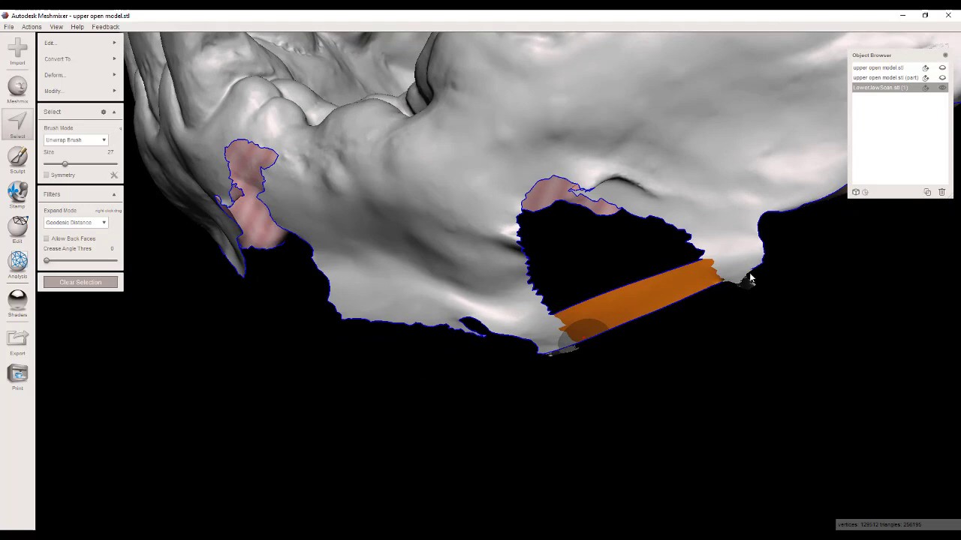
right_drag(583, 337, 514, 344)
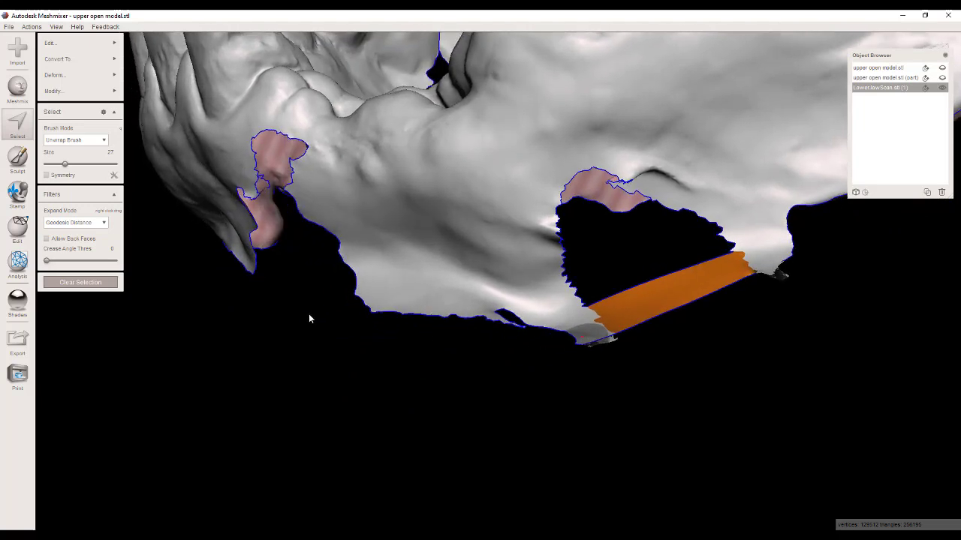
right_drag(309, 319, 123, 304)
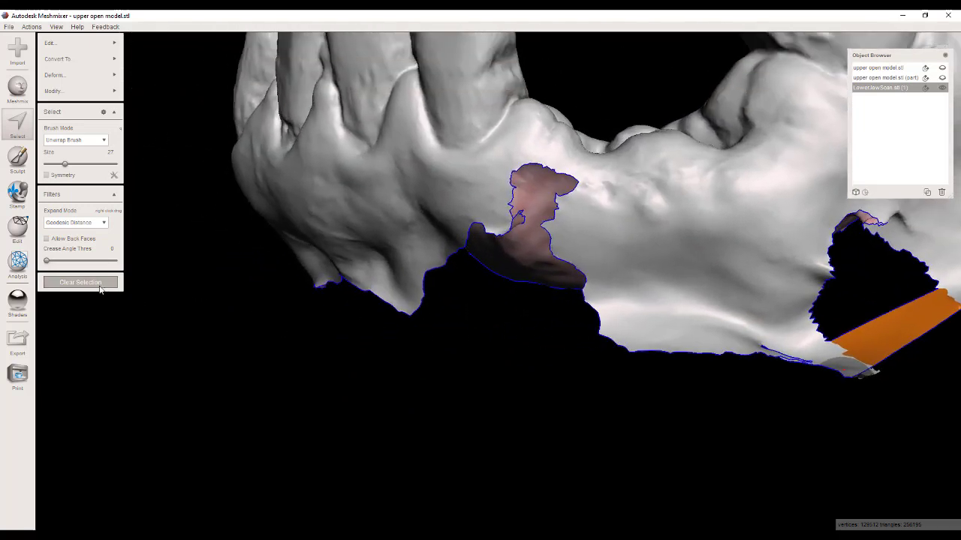
mouse_move(357, 257)
right_down()
mouse_move(455, 315)
mouse_move(482, 392)
right_up()
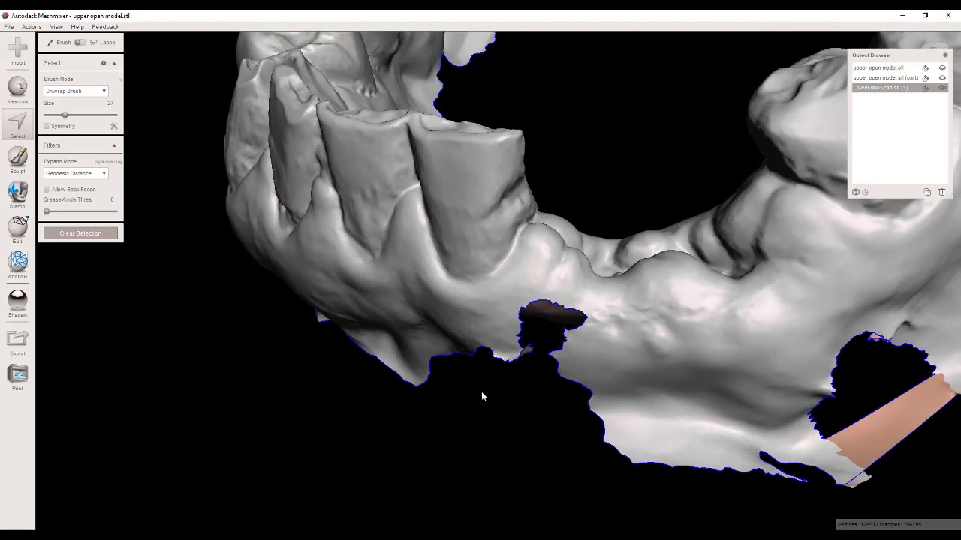
Select the gum edges on either side of the narrow gap below the front teeth and bridge them.
click(508, 354)
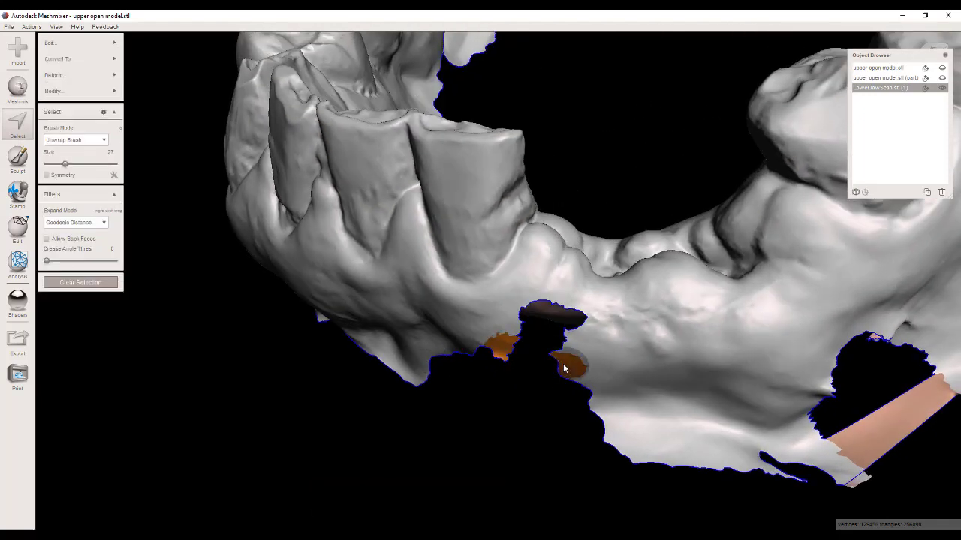
mouse_move(75, 43)
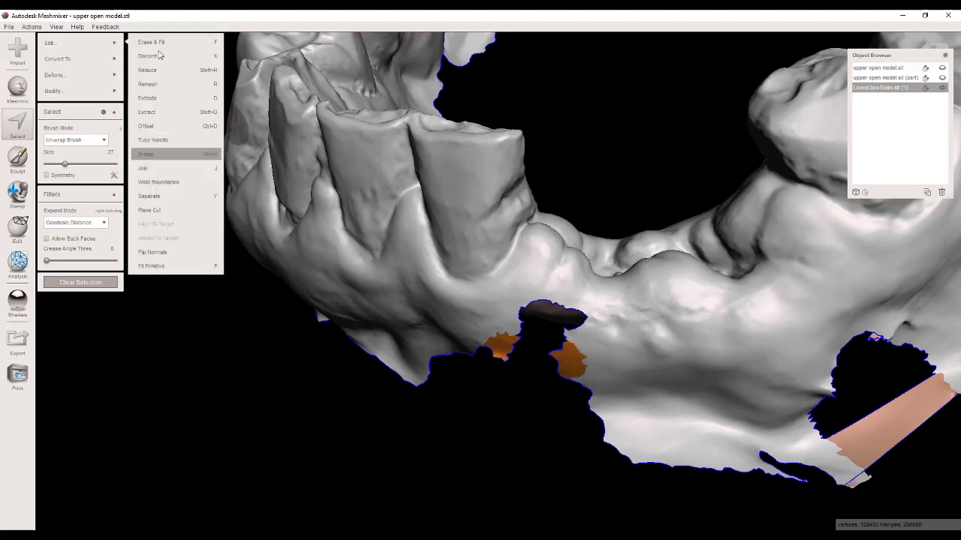
click(165, 156)
key(Return)
right_drag(320, 367, 521, 300)
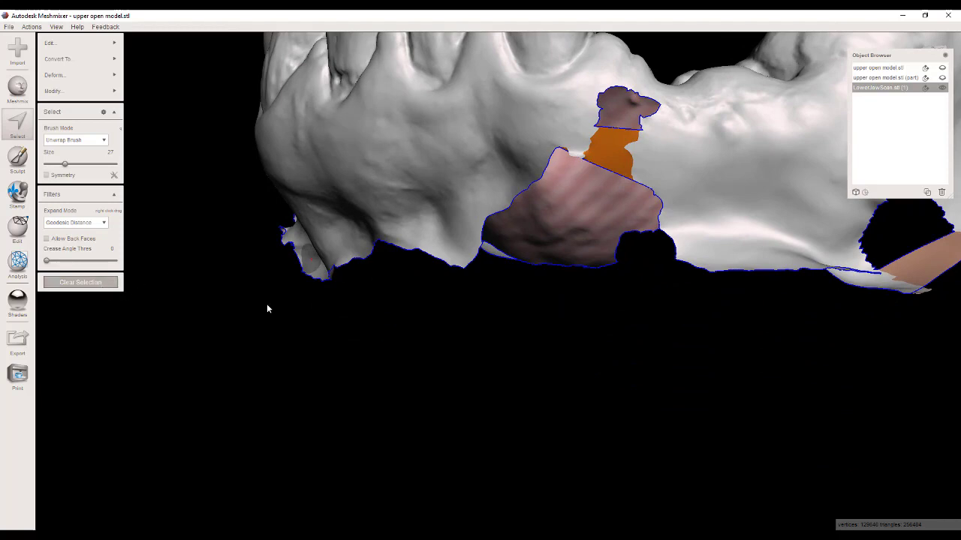
Try to bridge the gum tips across the wider notch below the new bridge, and clear the selection.
right_drag(267, 307, 517, 340)
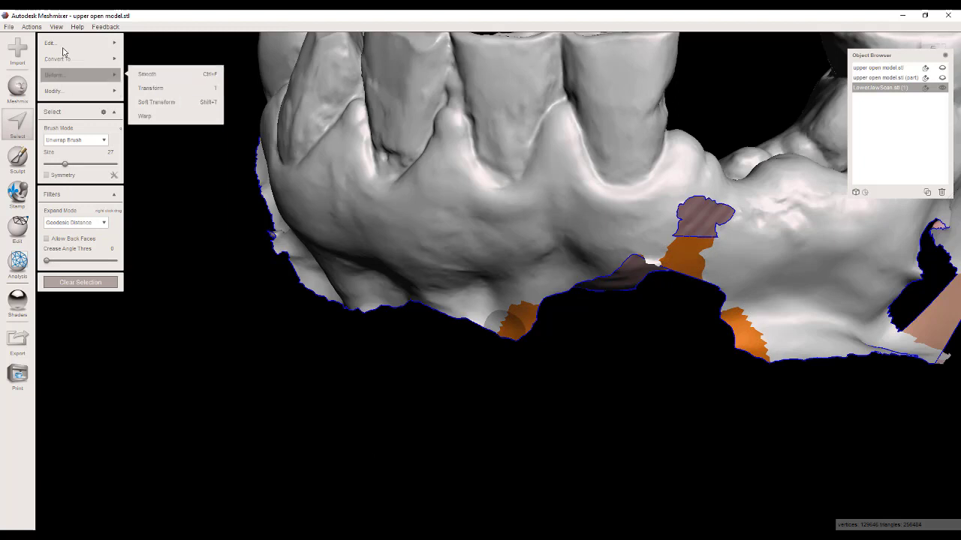
mouse_move(77, 42)
click(169, 154)
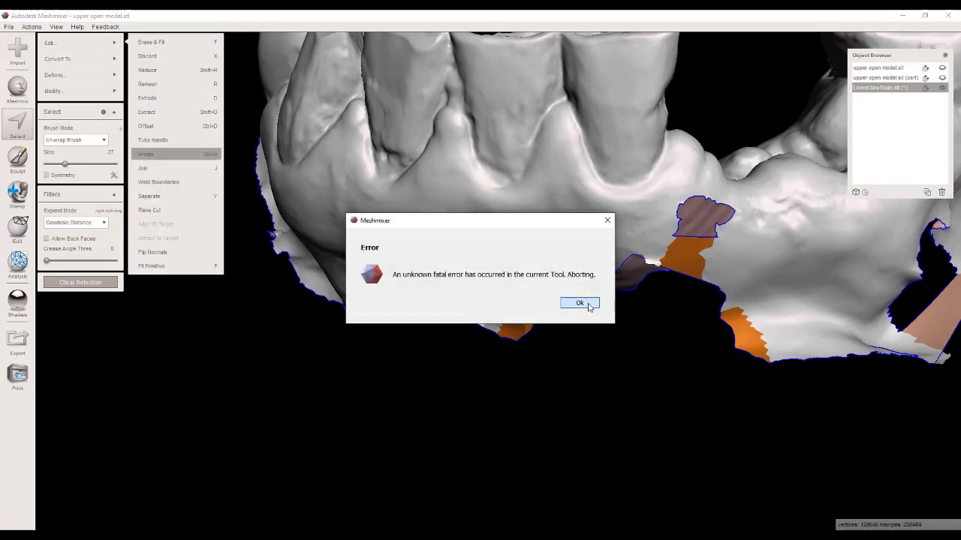
click(590, 306)
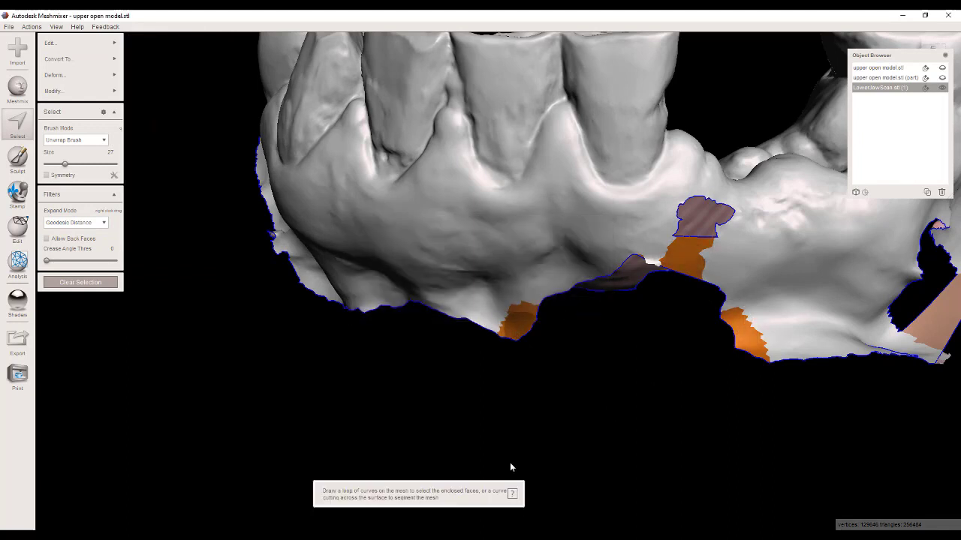
click(80, 282)
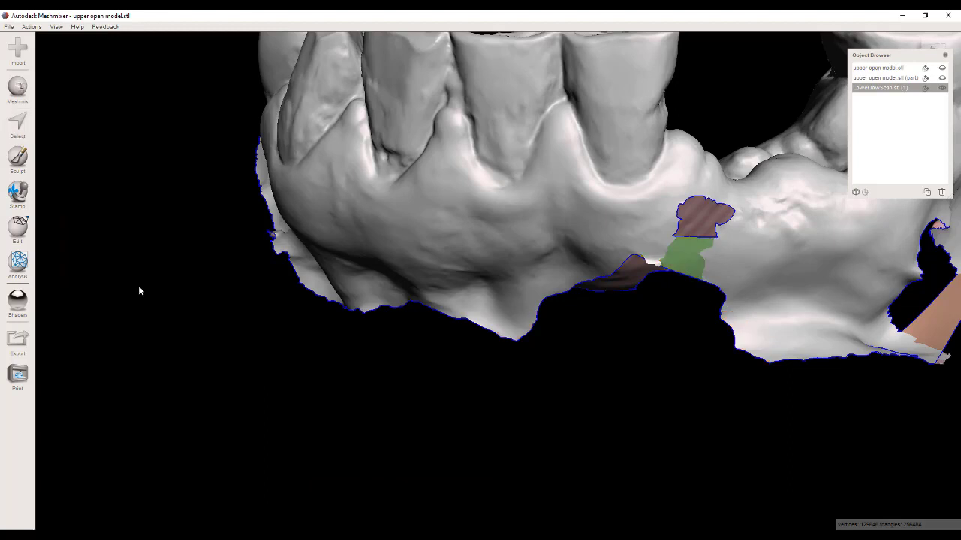
Select the gum tips on both sides of the wide notch below the front teeth and bridge them with Refine 50.
click(14, 128)
click(517, 324)
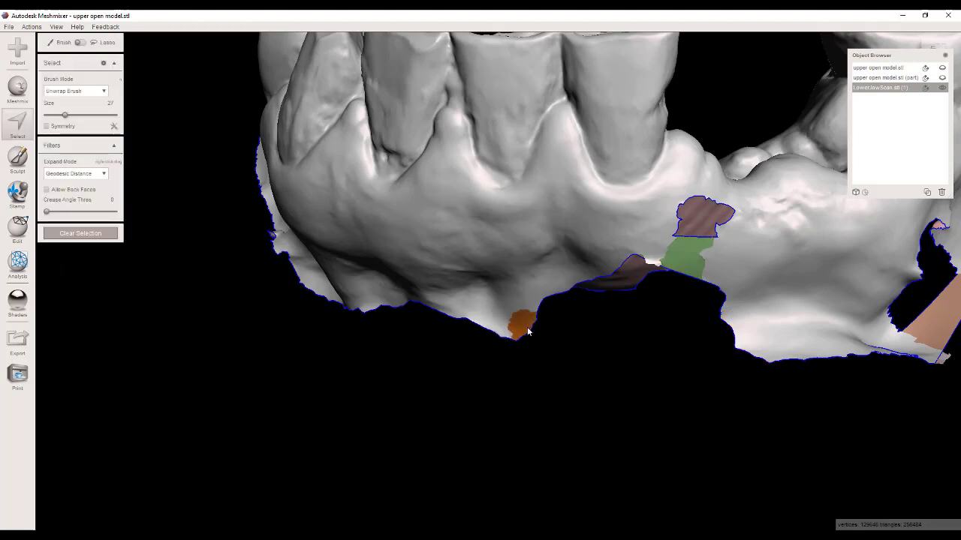
click(740, 352)
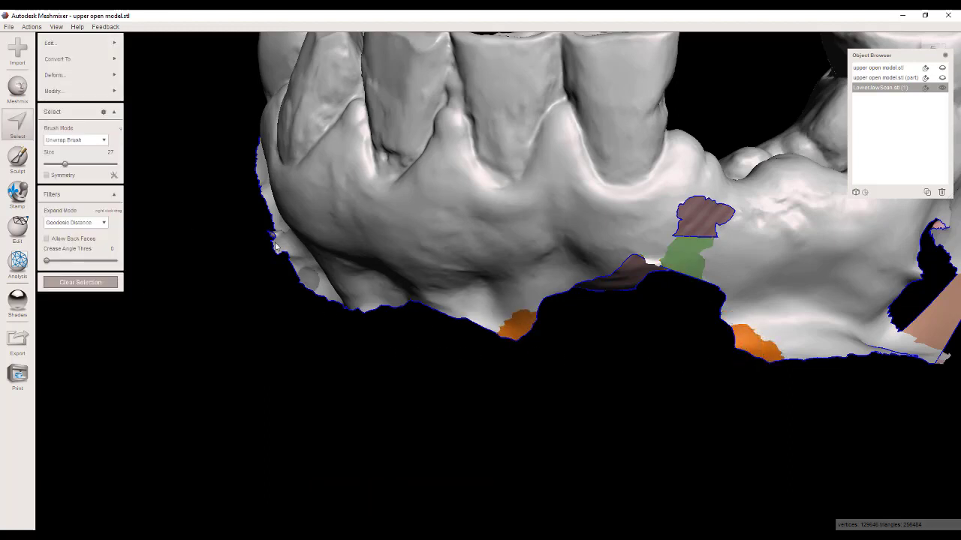
click(75, 42)
click(171, 158)
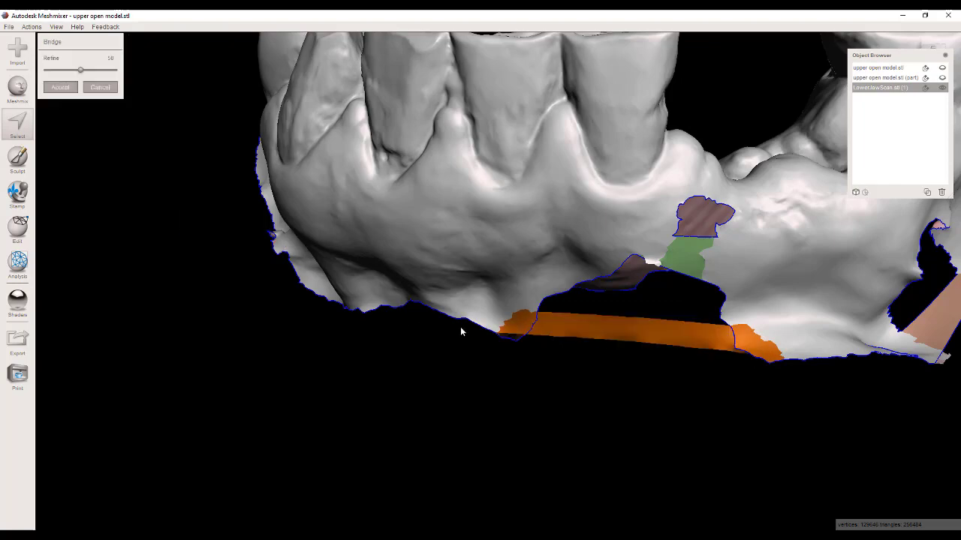
key(Return)
Bridge the inner base of the last molar to the loose gum flap behind it with Refine 50, and clear the selection.
right_drag(386, 257, 532, 480)
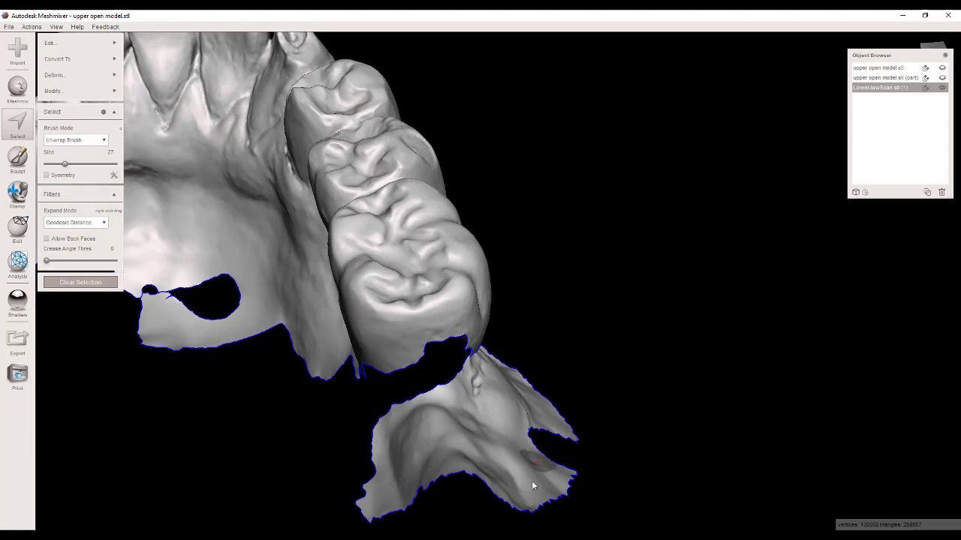
mouse_move(420, 479)
right_down()
mouse_move(462, 468)
mouse_move(491, 360)
right_up()
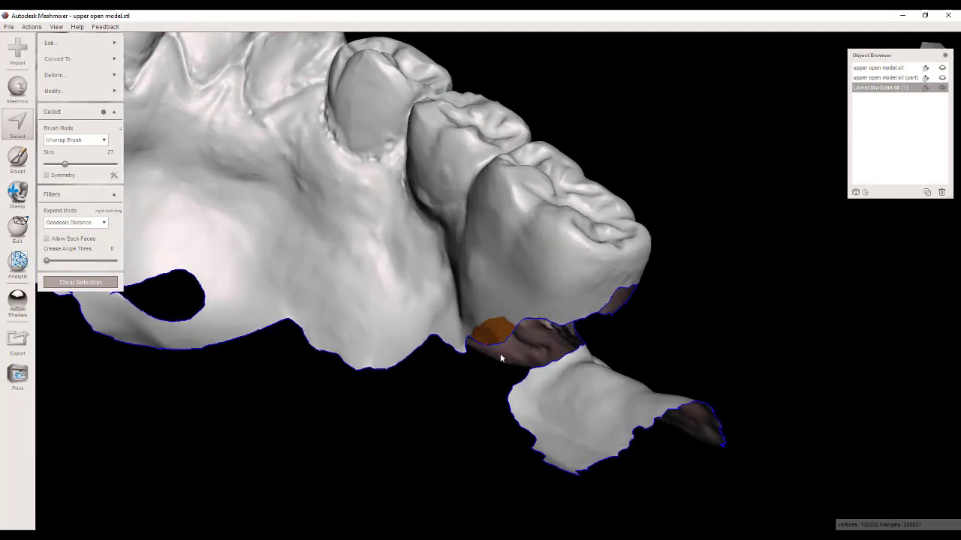
drag(530, 389, 531, 381)
mouse_move(71, 45)
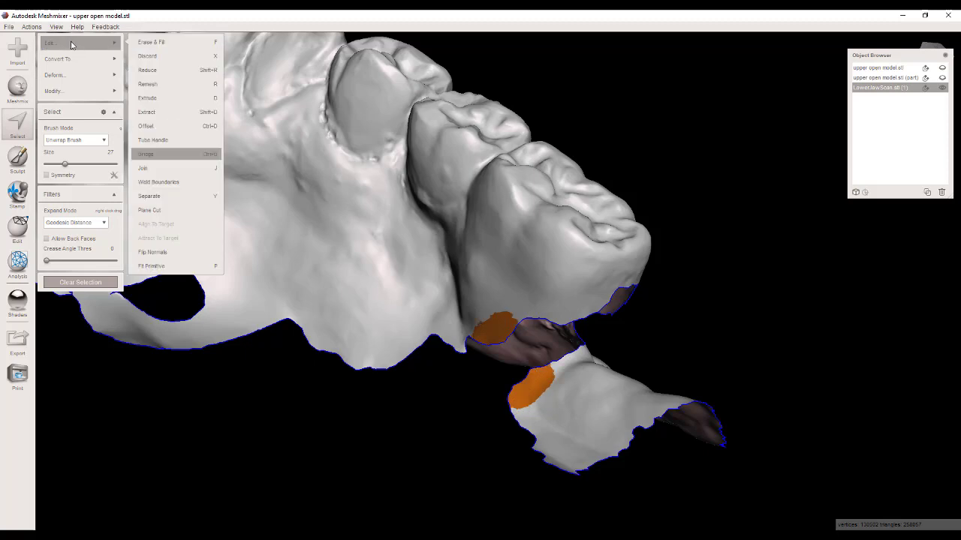
click(166, 155)
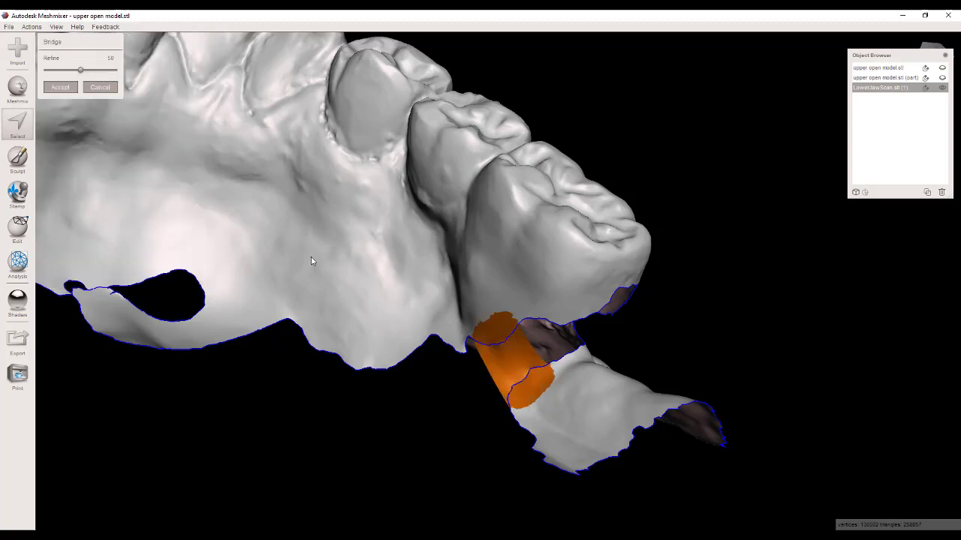
key(Return)
right_drag(512, 246, 422, 230)
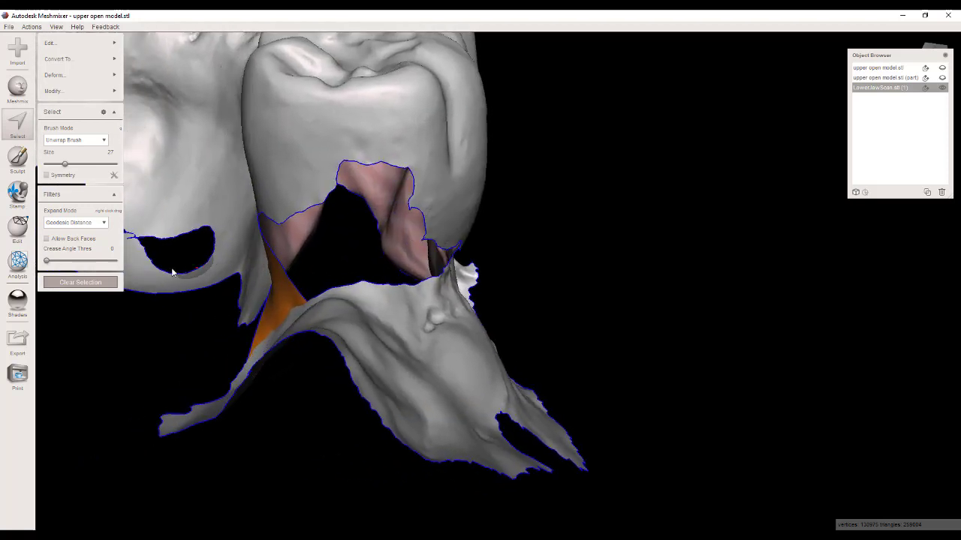
click(106, 283)
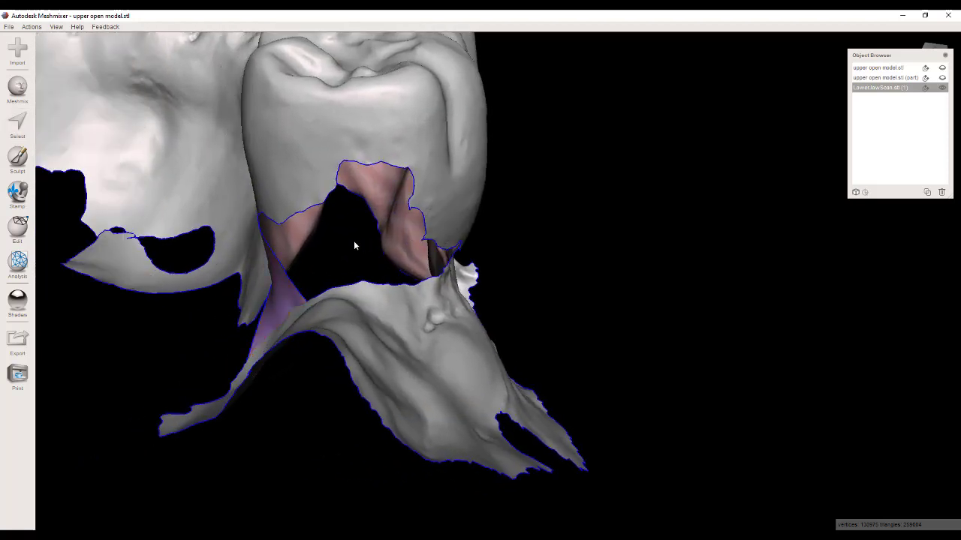
Bridge the middle of the gap between the back of the last molar and the gum flap with Refine 50.
click(18, 121)
mouse_move(333, 154)
mouse_down()
mouse_move(375, 146)
mouse_move(342, 158)
mouse_up()
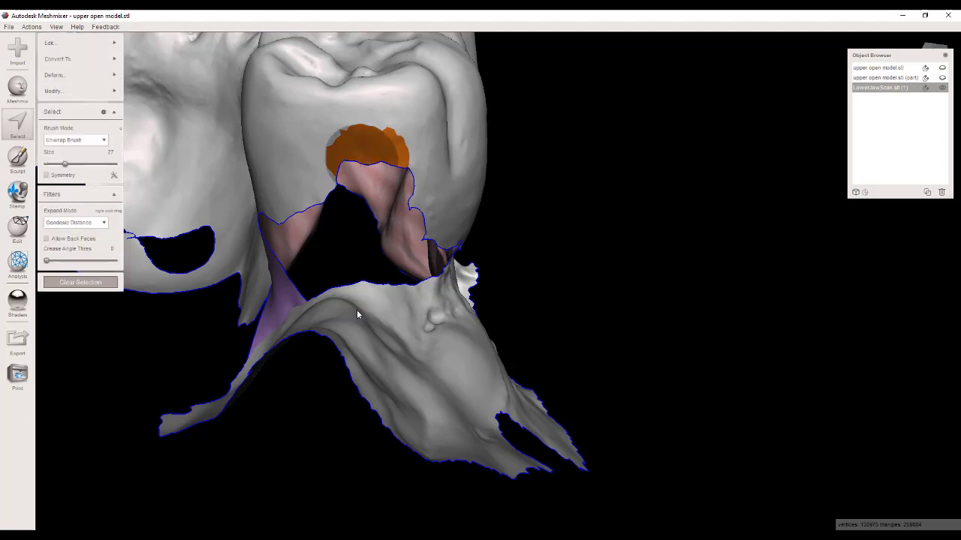
right_drag(356, 315, 382, 346)
drag(375, 343, 356, 354)
mouse_move(72, 46)
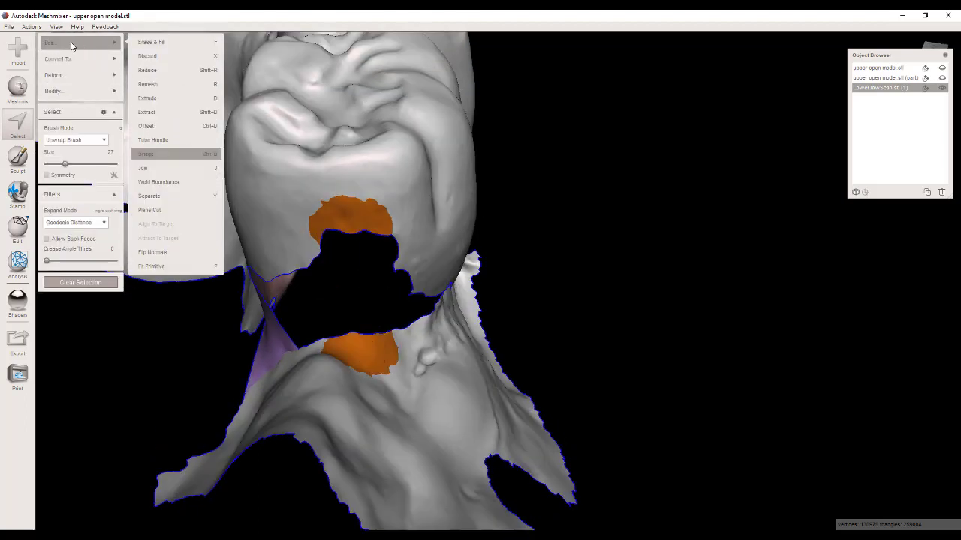
click(154, 154)
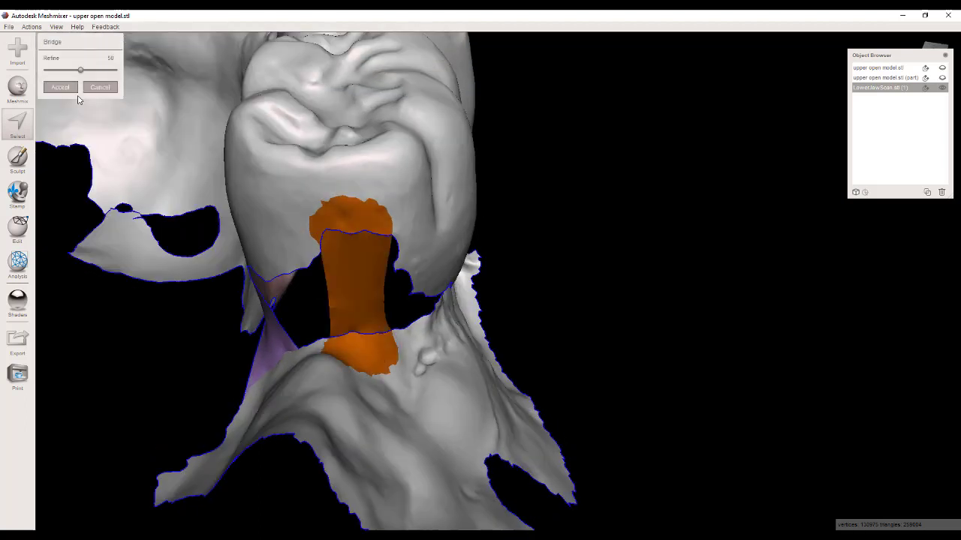
key(Return)
Bridge the inner gum edge to the lower edge of the flap behind the molar with Refine 50, and clear the selection.
right_drag(299, 258, 618, 367)
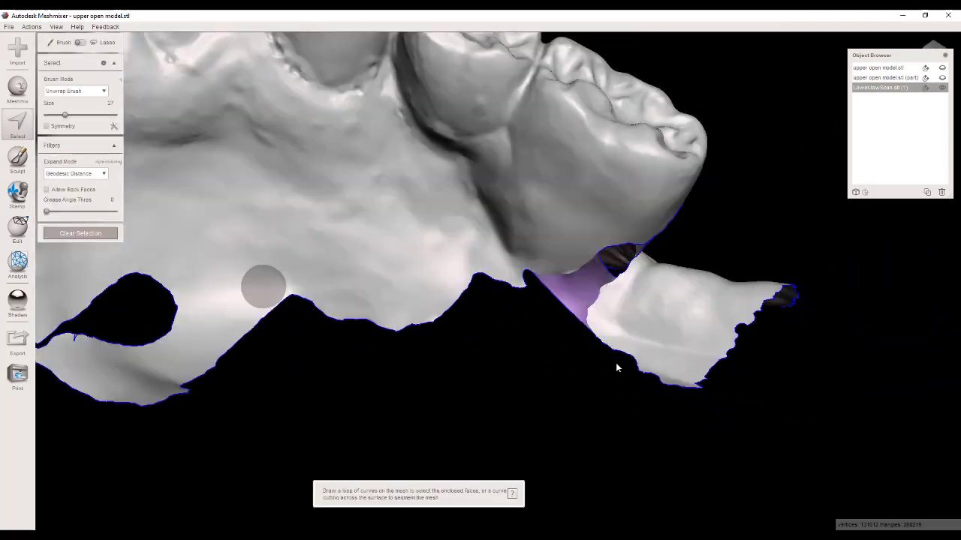
drag(681, 378, 645, 361)
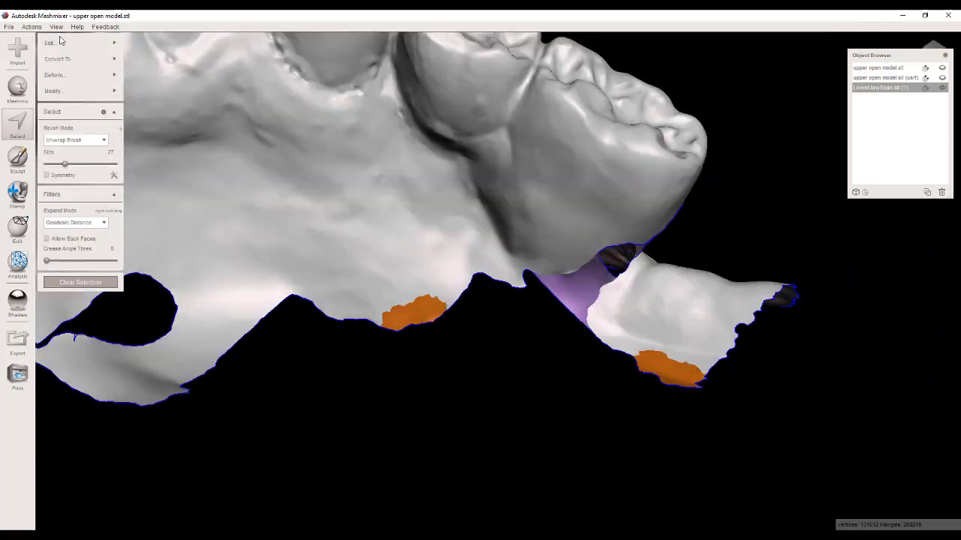
mouse_move(60, 42)
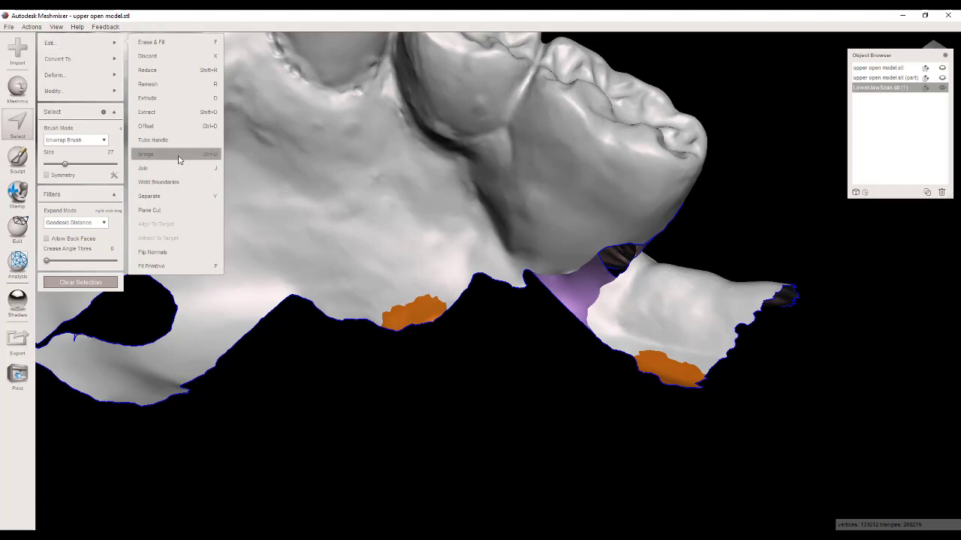
key(ctrl+b)
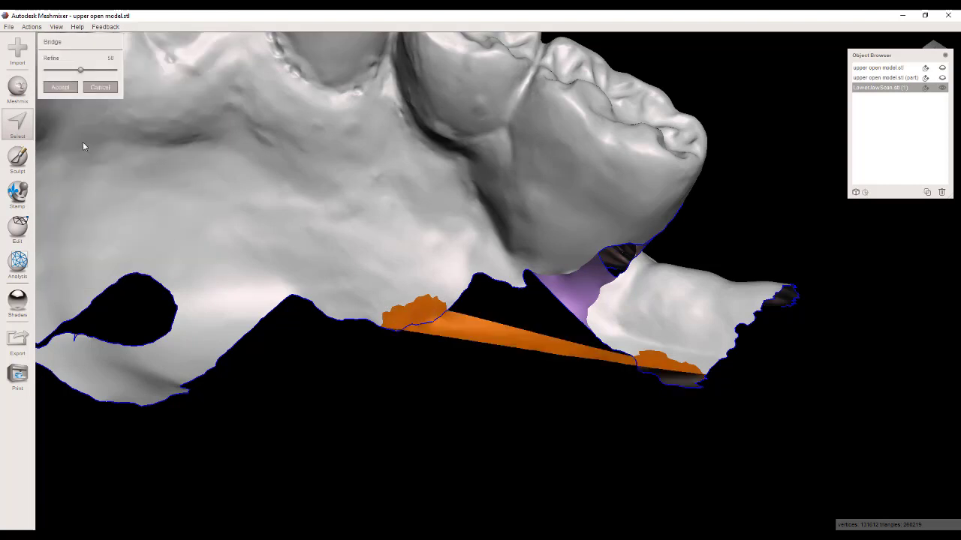
click(67, 88)
right_drag(354, 217, 315, 383)
click(72, 286)
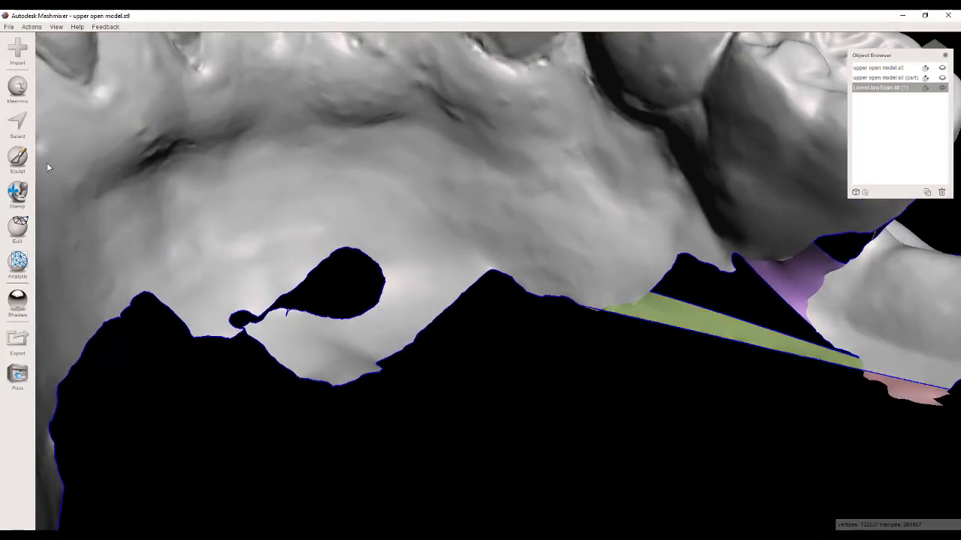
Bridge the remaining notch in the gum edge on the inner side of the arch and clear the selection.
drag(225, 309, 291, 330)
scroll(653, 313, down, 5)
mouse_move(652, 313)
right_down()
mouse_move(338, 283)
mouse_move(300, 248)
mouse_move(412, 289)
mouse_move(402, 223)
mouse_move(475, 216)
mouse_move(603, 302)
mouse_move(460, 209)
mouse_move(300, 208)
mouse_move(588, 240)
mouse_move(452, 287)
mouse_move(486, 347)
mouse_move(458, 240)
right_up()
key(Escape)
scroll(435, 222, down, 5)
click(109, 285)
Fill the enclosed holes around the bridges and behind the last molar using Inspector with Flat Fill, and finish the inspection.
click(17, 262)
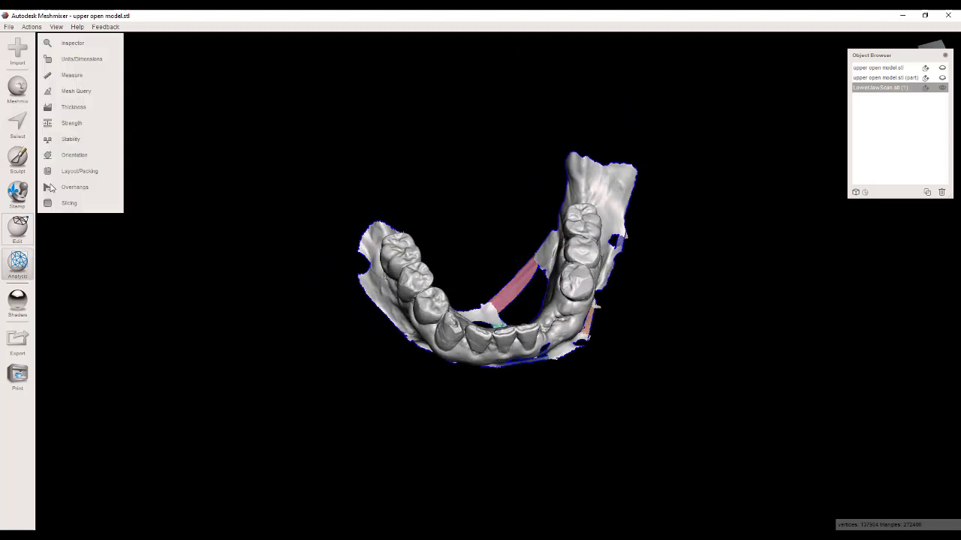
right_drag(493, 222, 420, 282)
scroll(421, 293, up, 4)
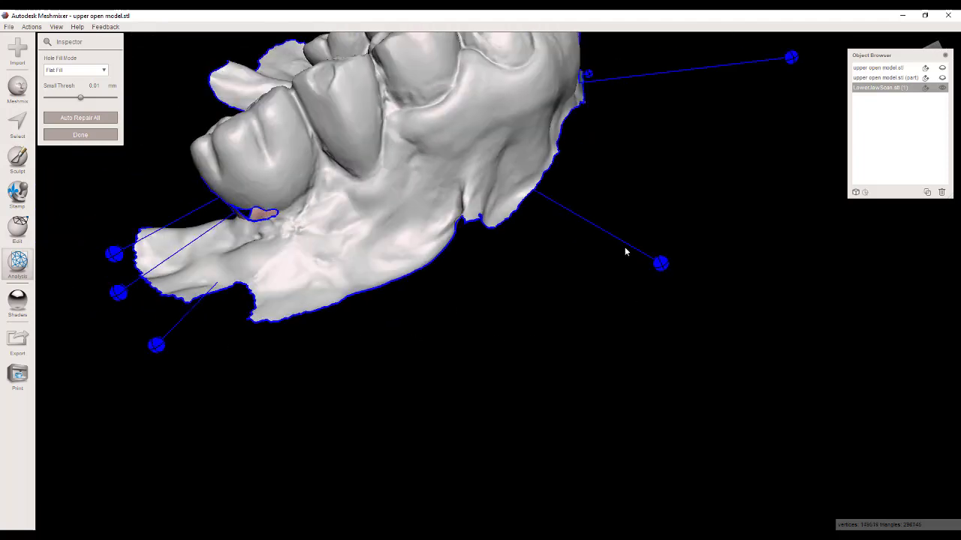
right_drag(651, 261, 504, 303)
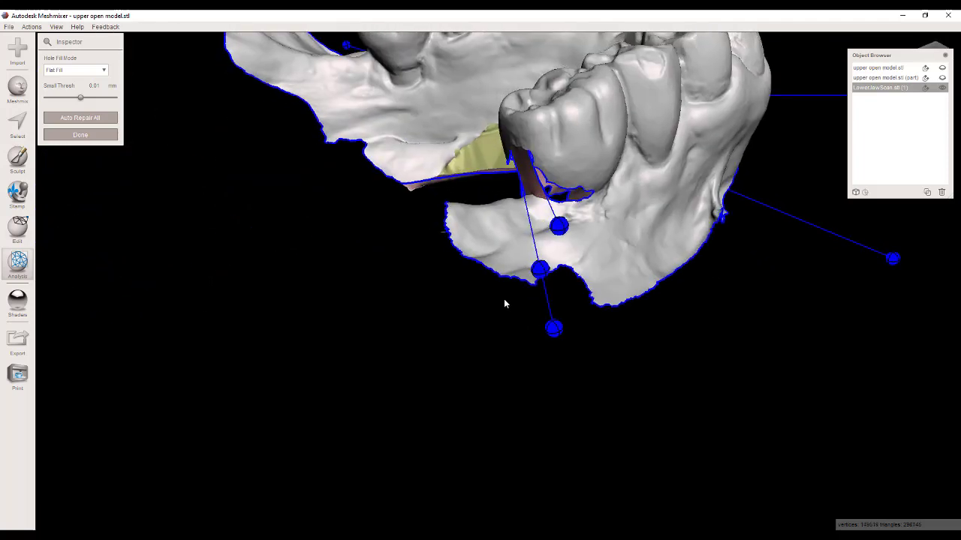
click(553, 328)
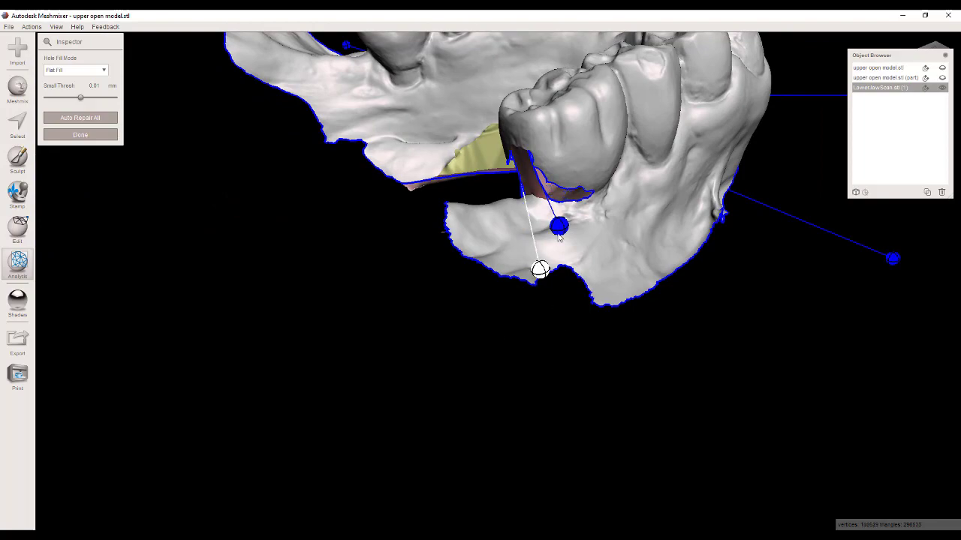
click(540, 269)
click(559, 228)
mouse_move(478, 285)
right_down()
mouse_move(548, 333)
mouse_move(549, 286)
mouse_move(563, 288)
mouse_move(440, 339)
mouse_move(460, 361)
right_up()
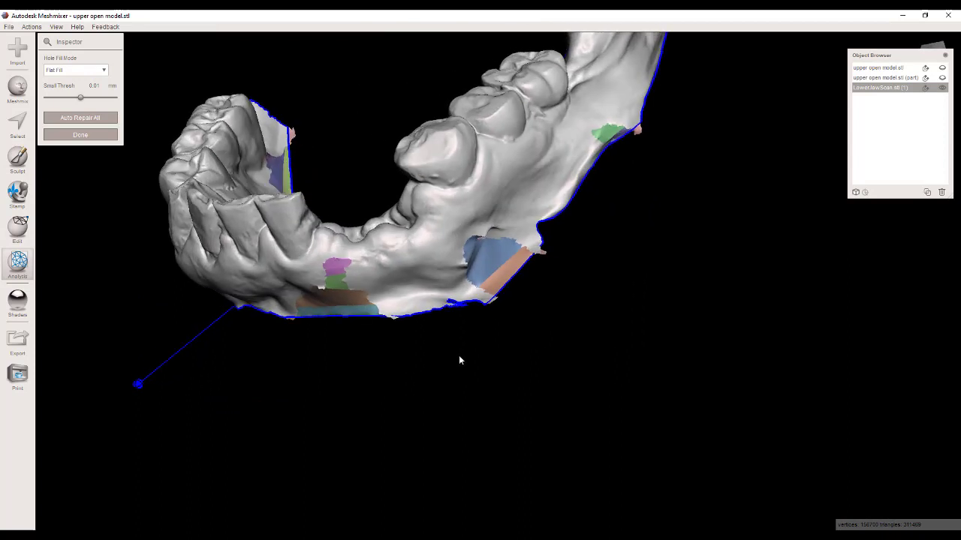
click(80, 135)
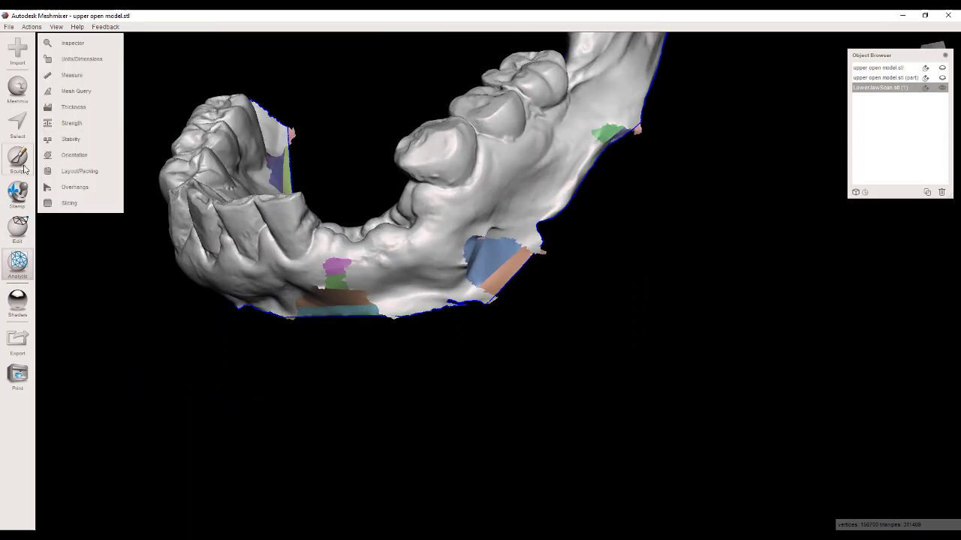
Smooth the bridged and filled patches along the outer gum edge with the RobustSmooth brush, raising its strength to 75.
click(17, 158)
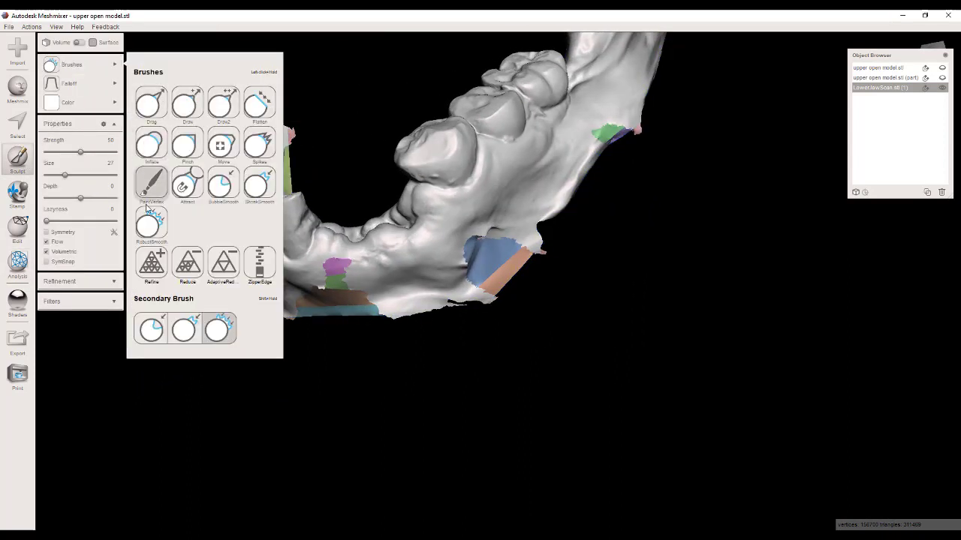
scroll(405, 198, up, 10)
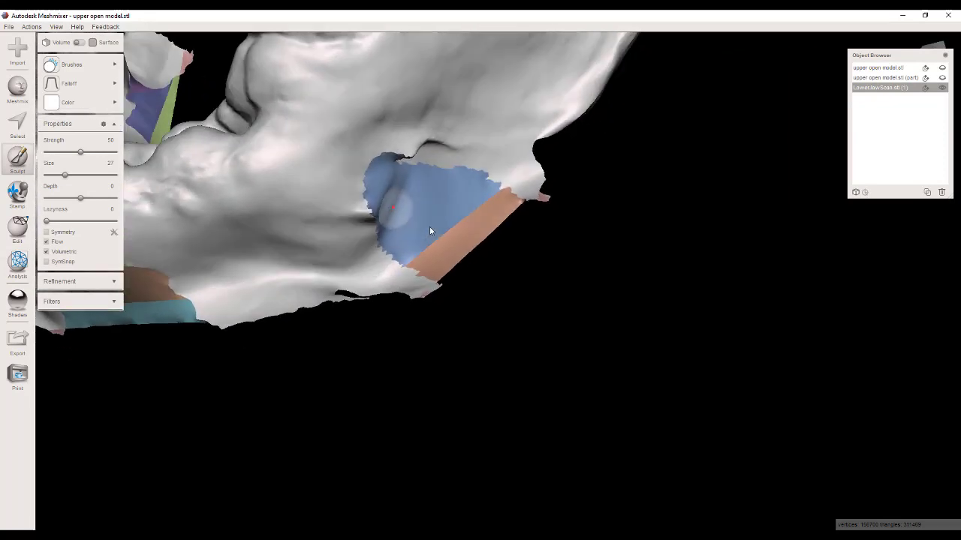
mouse_move(351, 210)
mouse_down()
mouse_move(381, 262)
mouse_move(499, 208)
mouse_move(518, 186)
mouse_move(464, 178)
mouse_up()
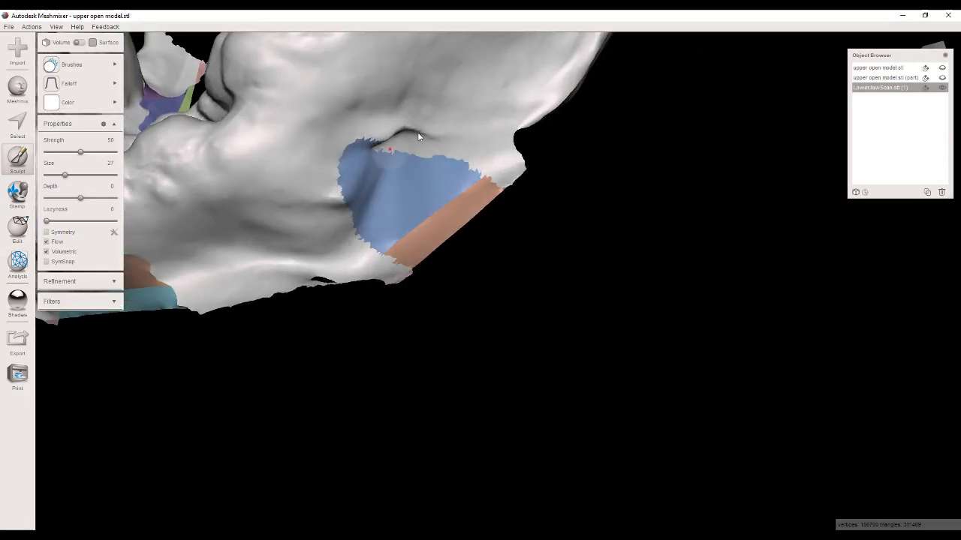
right_drag(298, 286, 420, 273)
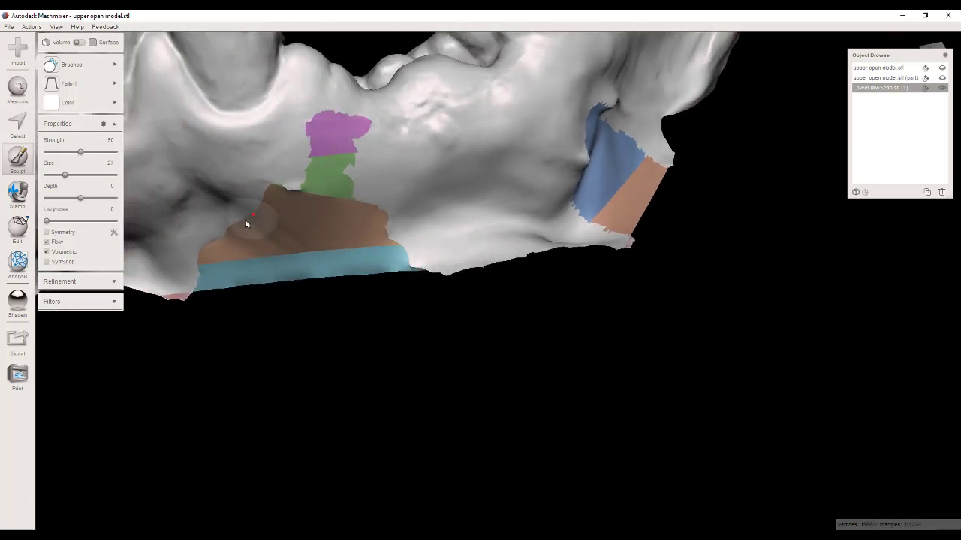
right_drag(422, 276, 128, 283)
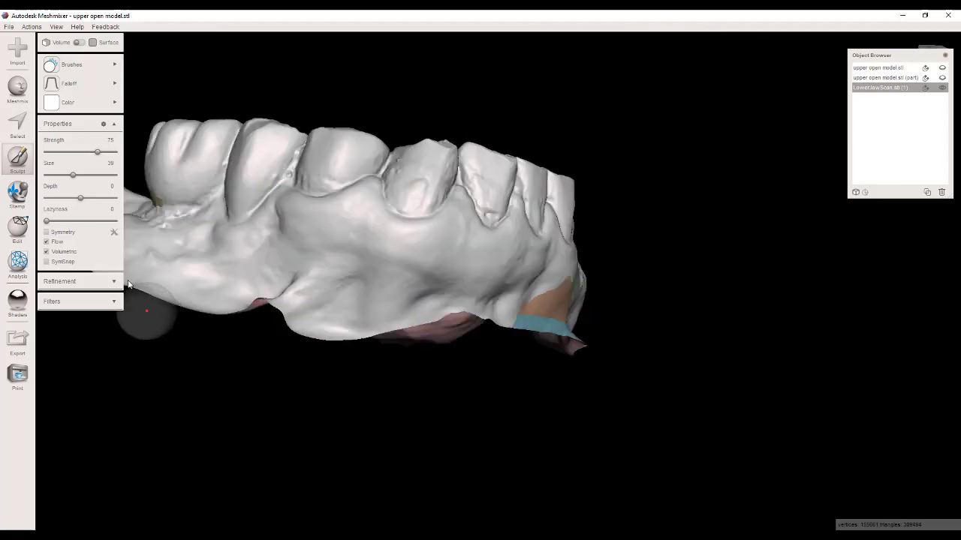
Select the lower jaw's entire open border, expand the selection by several rings, and smooth the selection boundary.
click(17, 124)
mouse_move(269, 355)
right_down()
mouse_move(281, 375)
mouse_move(237, 381)
right_up()
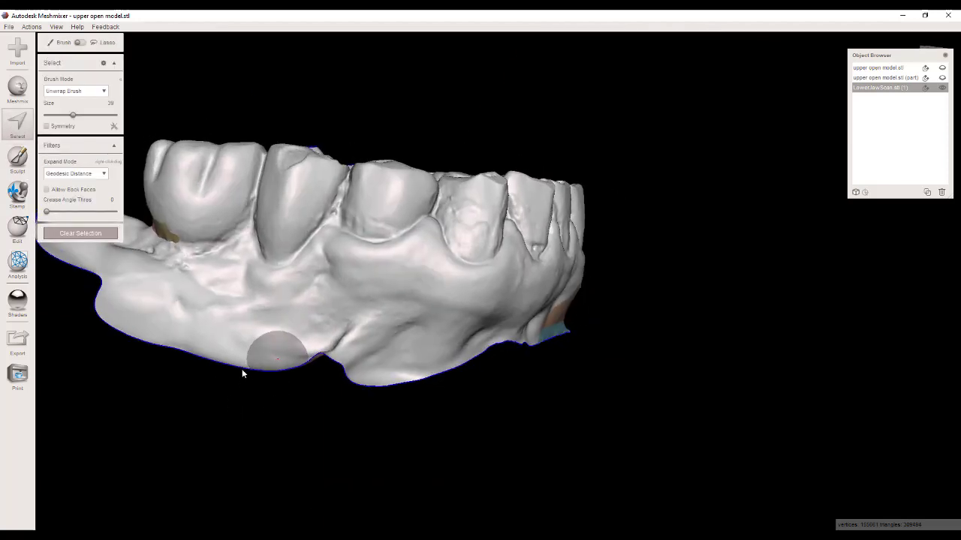
click(245, 366)
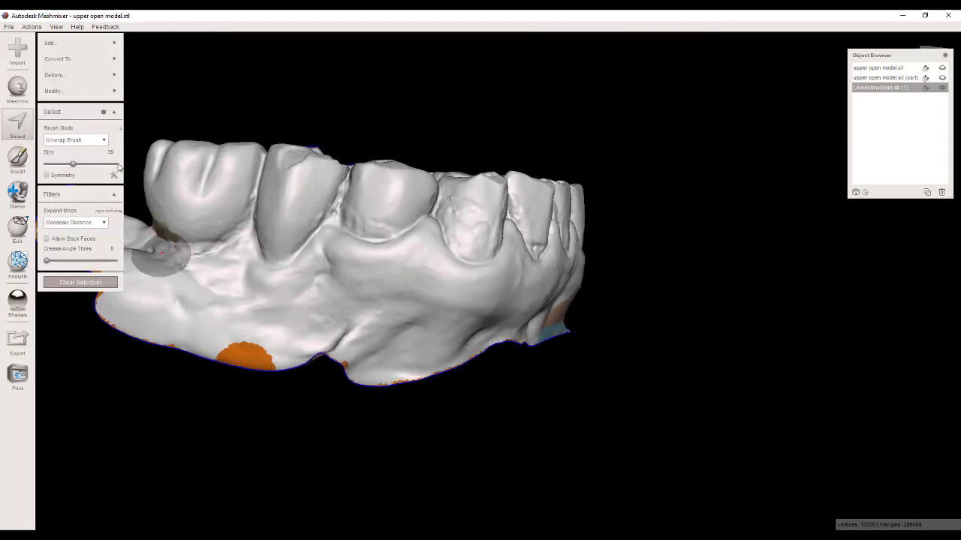
click(178, 124)
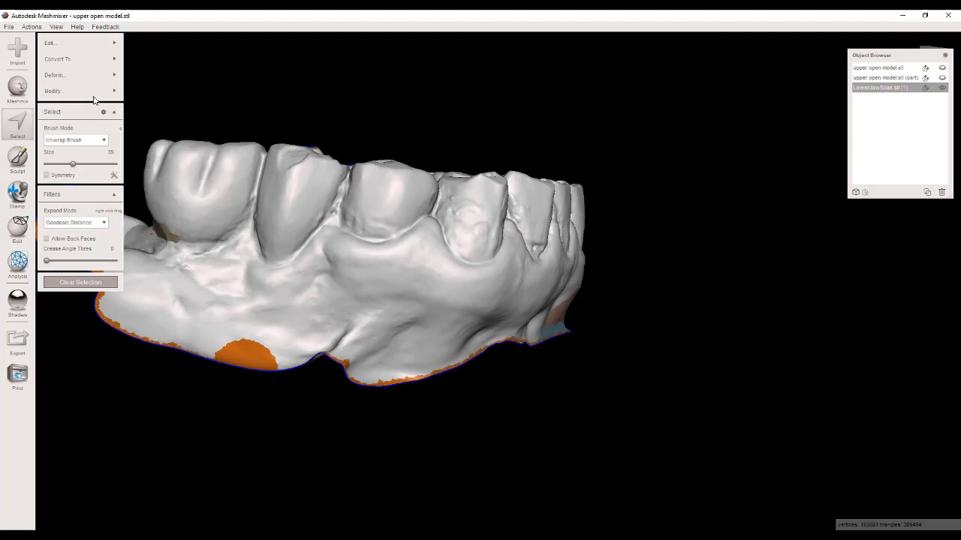
mouse_move(94, 96)
click(161, 120)
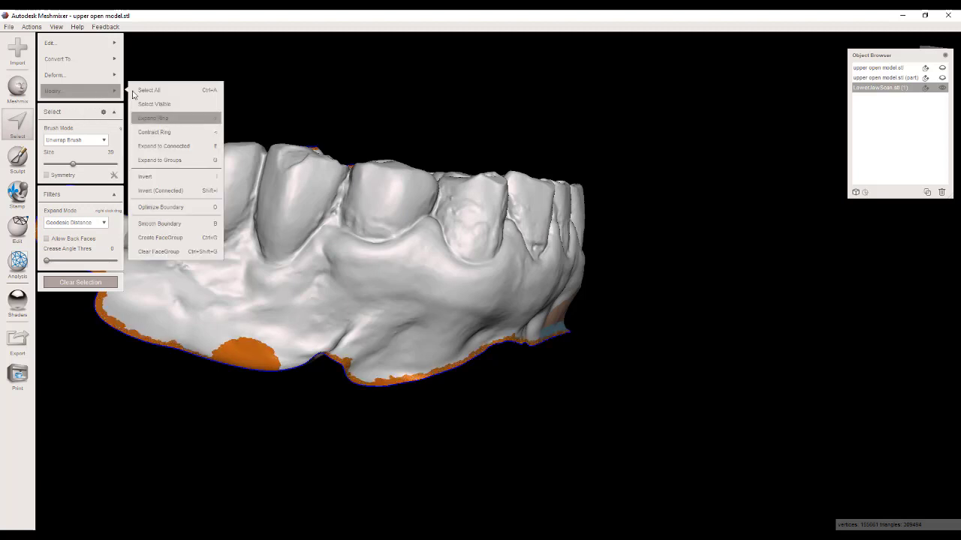
click(181, 223)
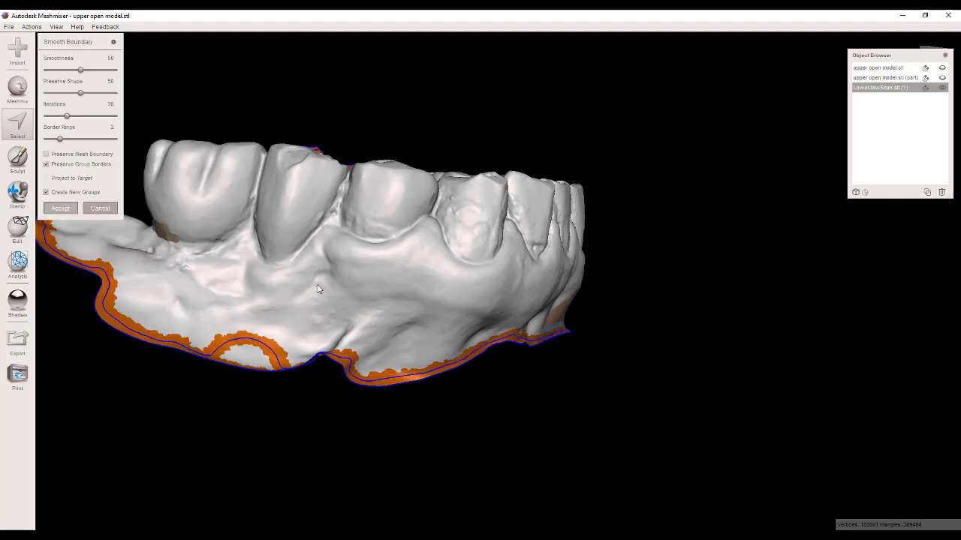
key(Return)
Transform the selected border band straight down, well below the teeth, to form tall base walls around the lower jaw.
key(t)
right_drag(489, 328, 450, 259)
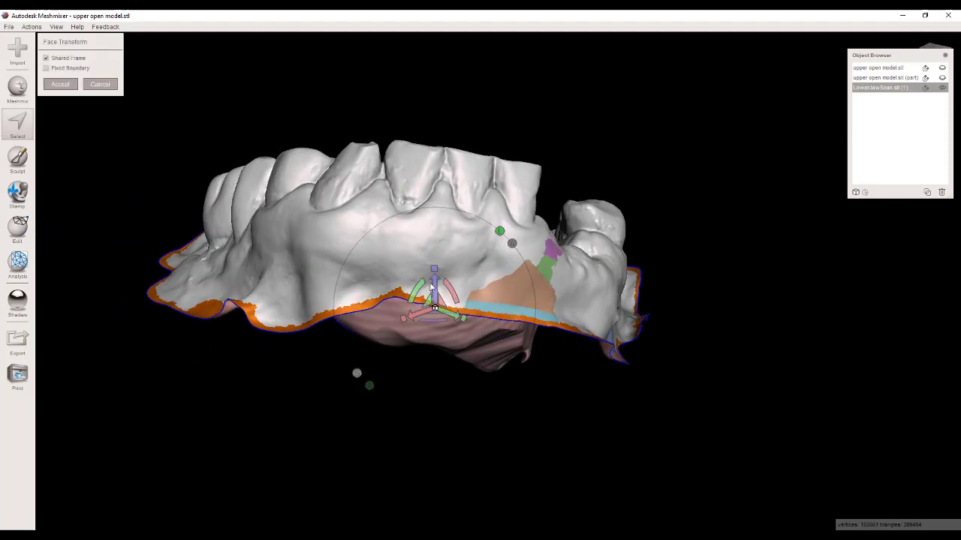
drag(432, 287, 436, 427)
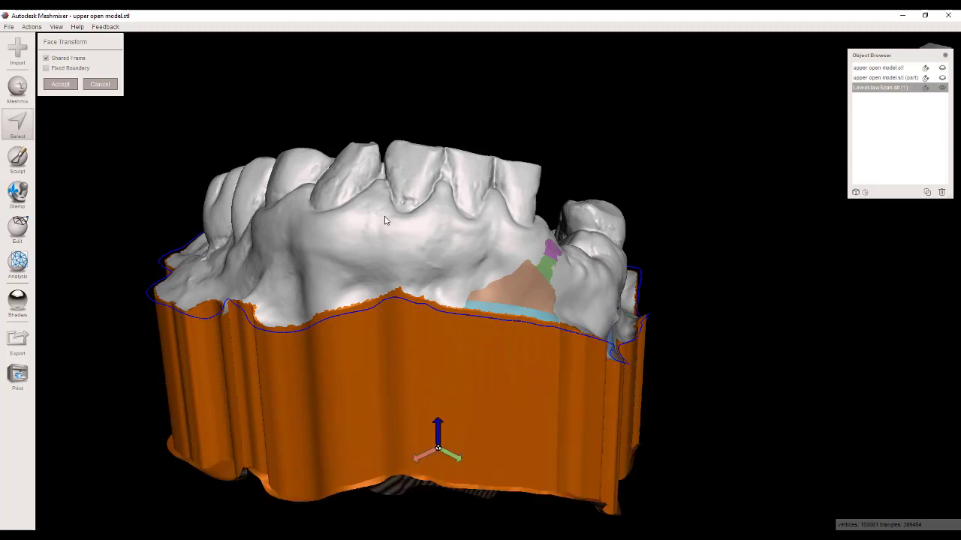
mouse_move(384, 220)
right_down()
mouse_move(451, 217)
mouse_move(367, 220)
right_up()
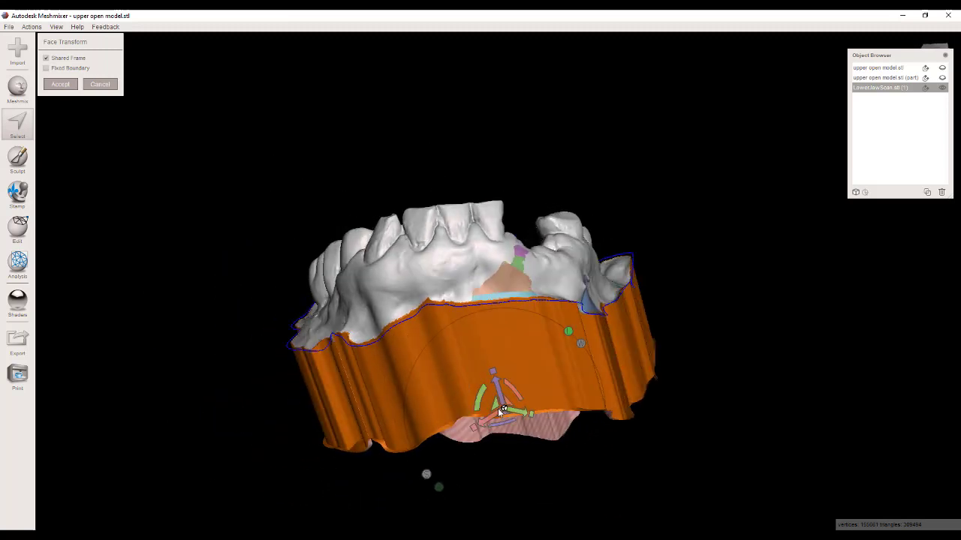
right_drag(499, 412, 520, 357)
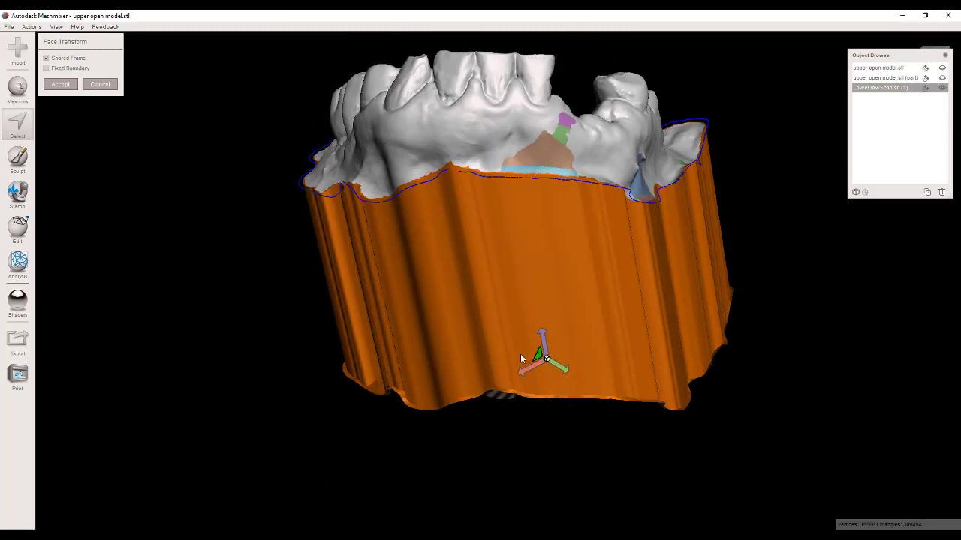
mouse_move(471, 314)
right_down()
mouse_move(474, 258)
mouse_move(462, 353)
mouse_move(462, 317)
right_up()
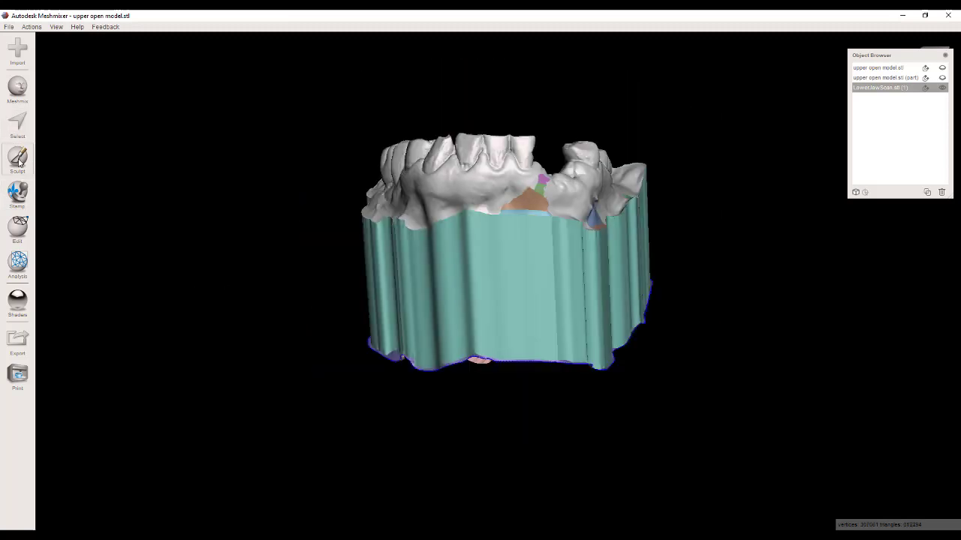
Plane-cut the base walls horizontally below the gum edge, discarding the lower part with Cut (Discard Half) and Remeshed Fill.
click(21, 227)
click(82, 125)
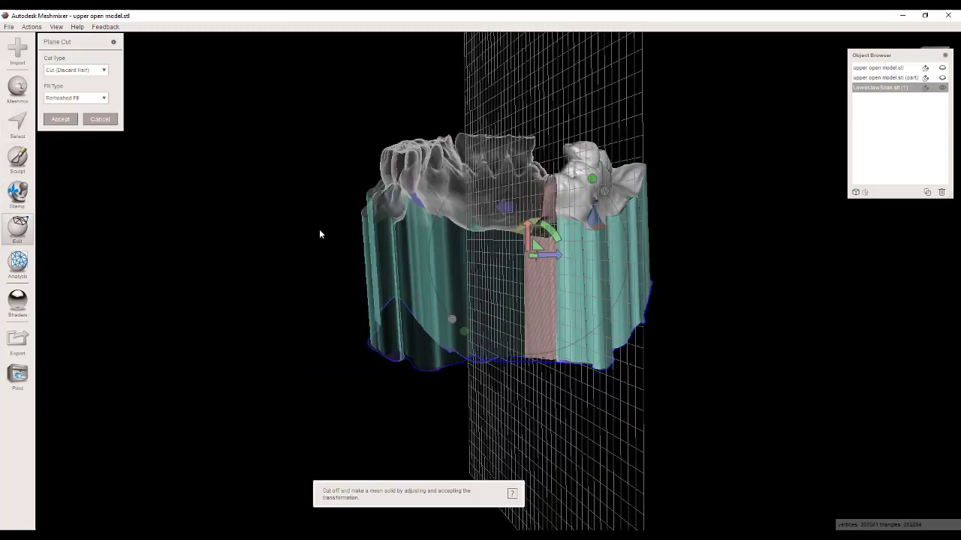
right_drag(325, 216, 369, 258)
drag(334, 245, 752, 222)
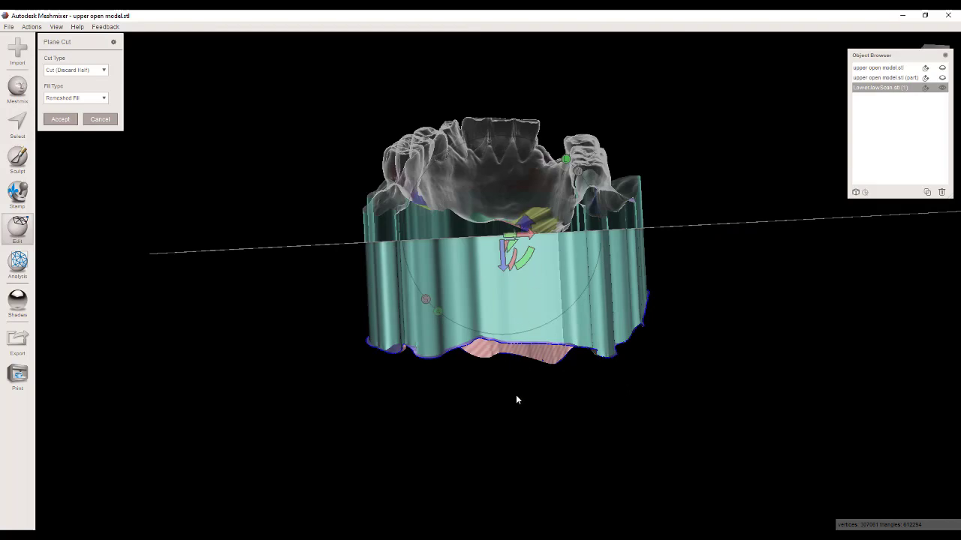
right_drag(516, 395, 197, 186)
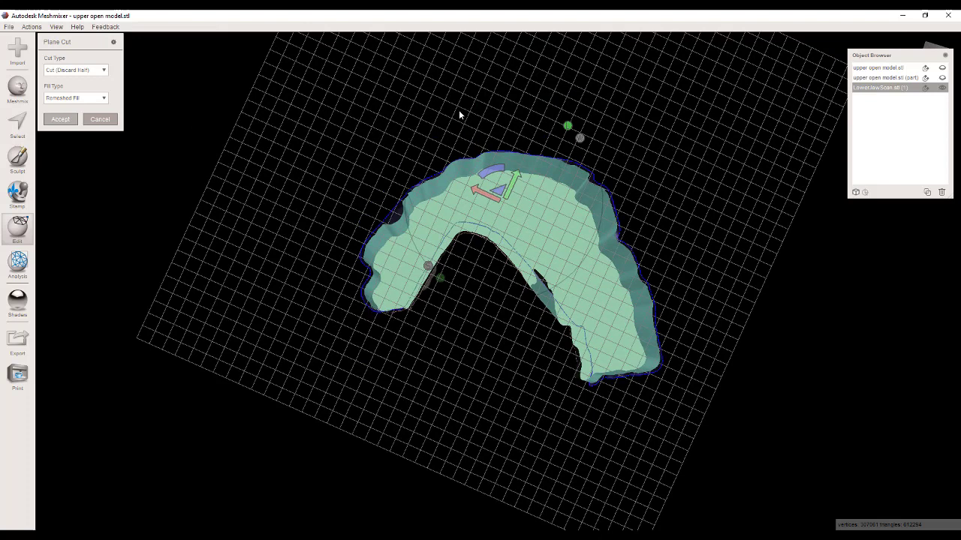
right_drag(459, 117, 537, 300)
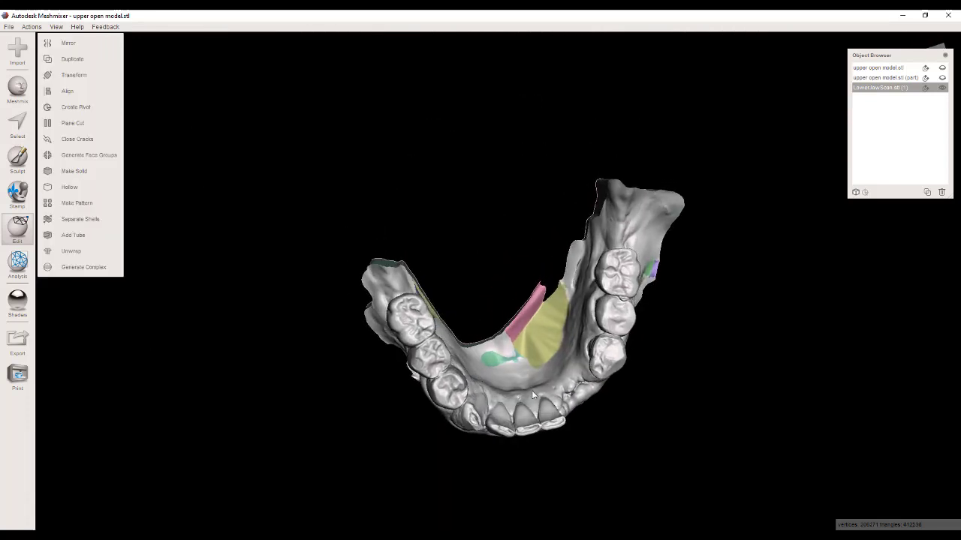
scroll(542, 265, up, 6)
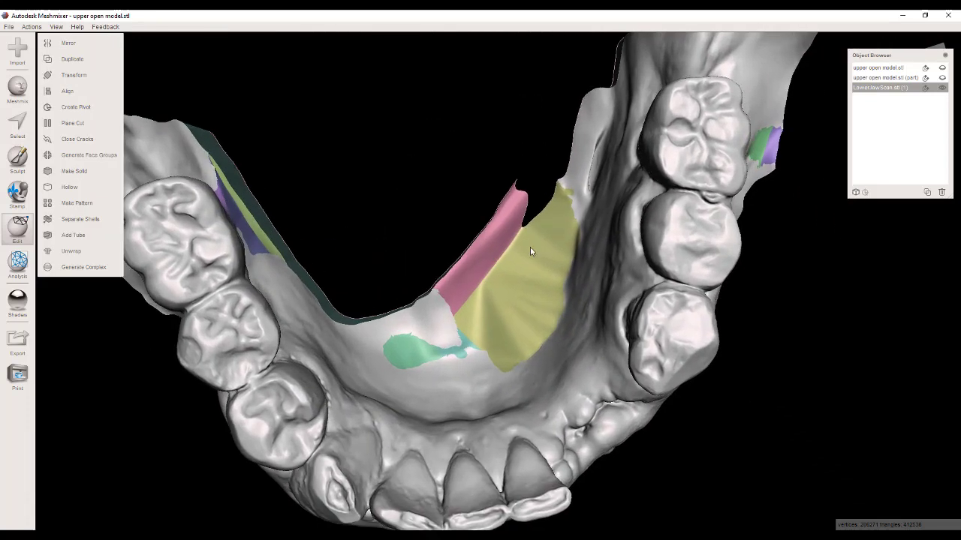
right_drag(530, 247, 585, 218)
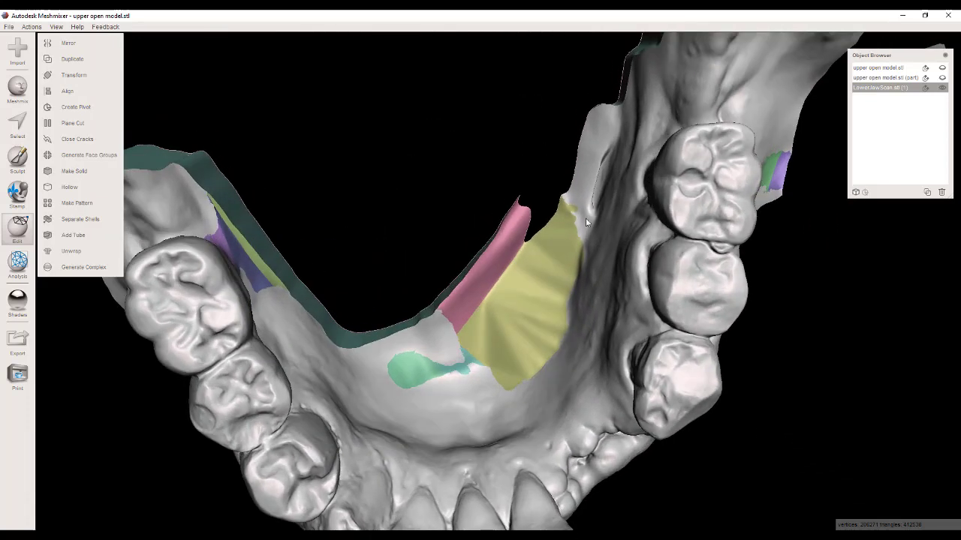
scroll(460, 340, down, 5)
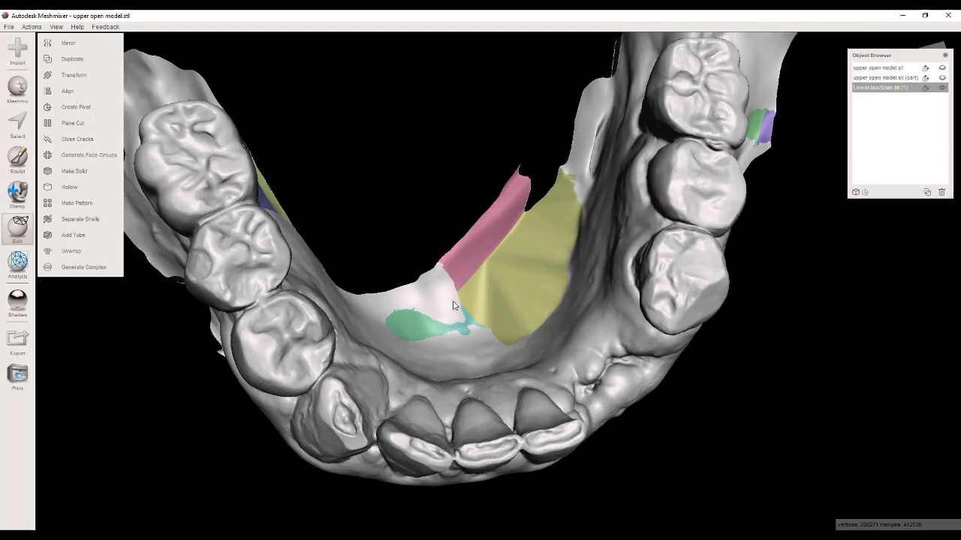
right_drag(460, 340, 485, 282)
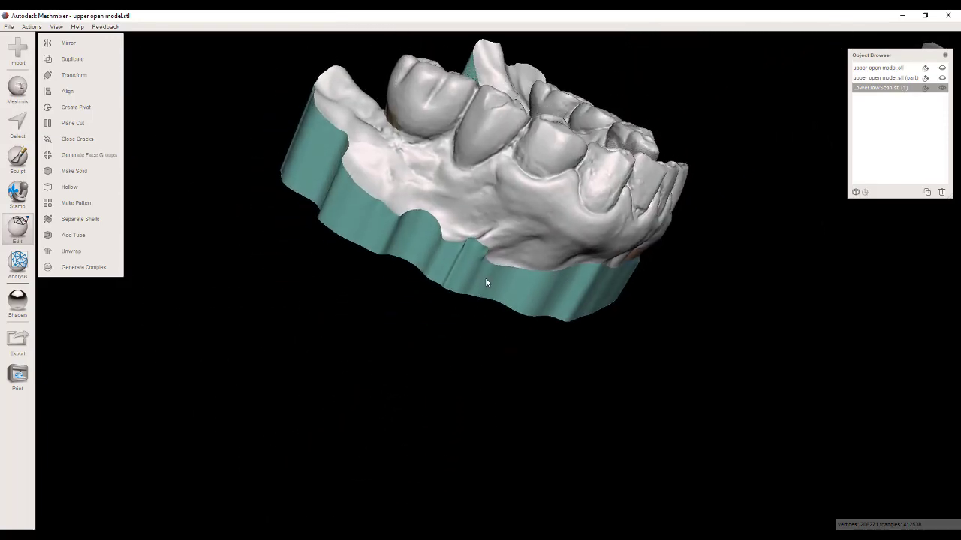